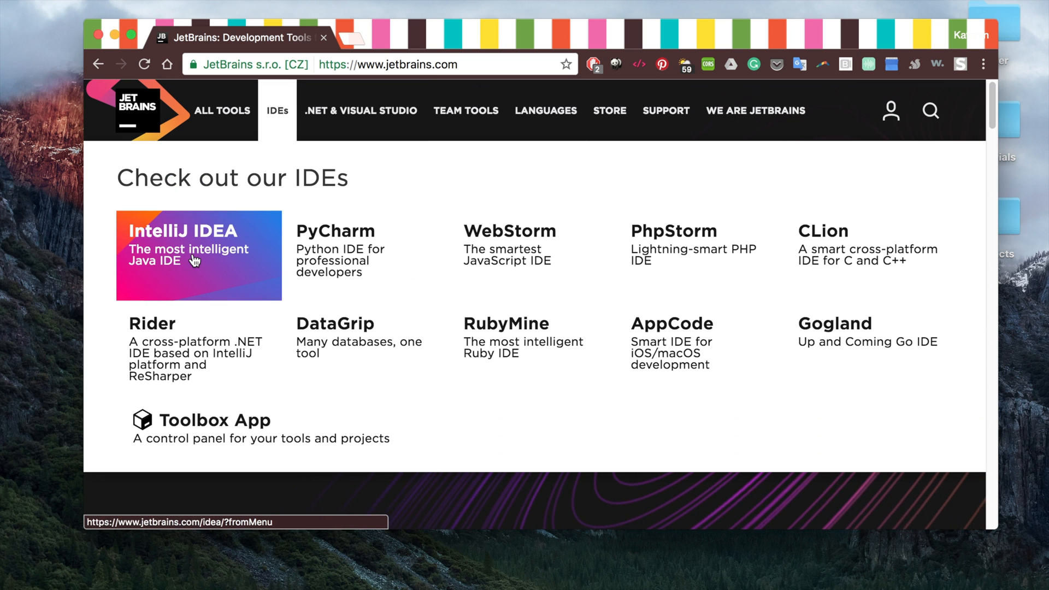
Reach the IntelliJ IDEA product page and jump to the edition download comparison
{"action": "left_click", "coordinate": [195, 259]}
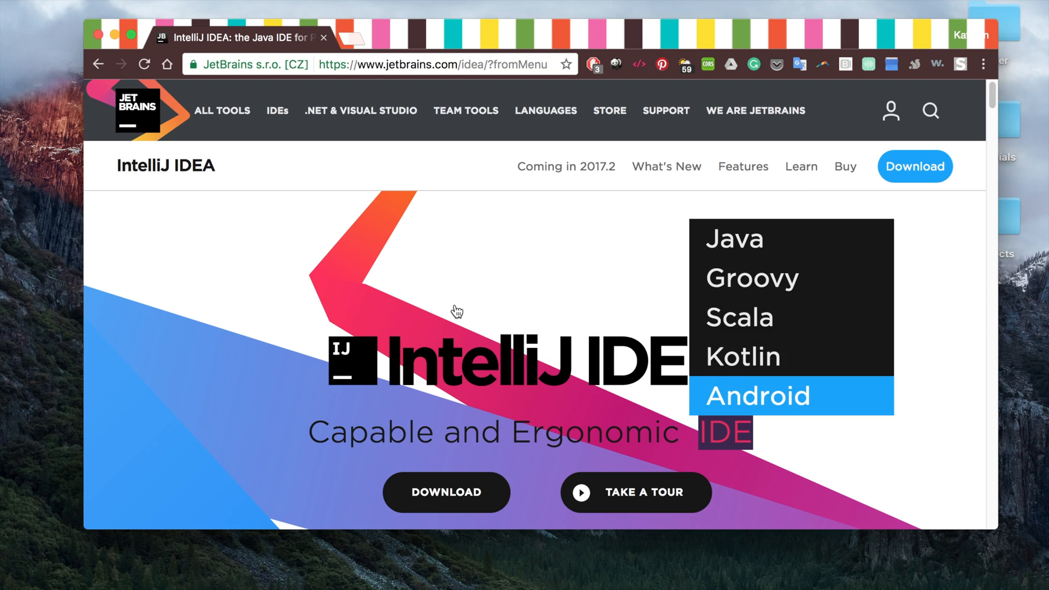
{"action": "scroll", "coordinate": [457, 311], "scroll_direction": "down", "scroll_amount": 5}
{"action": "scroll", "coordinate": [456, 312], "scroll_direction": "down", "scroll_amount": 5}
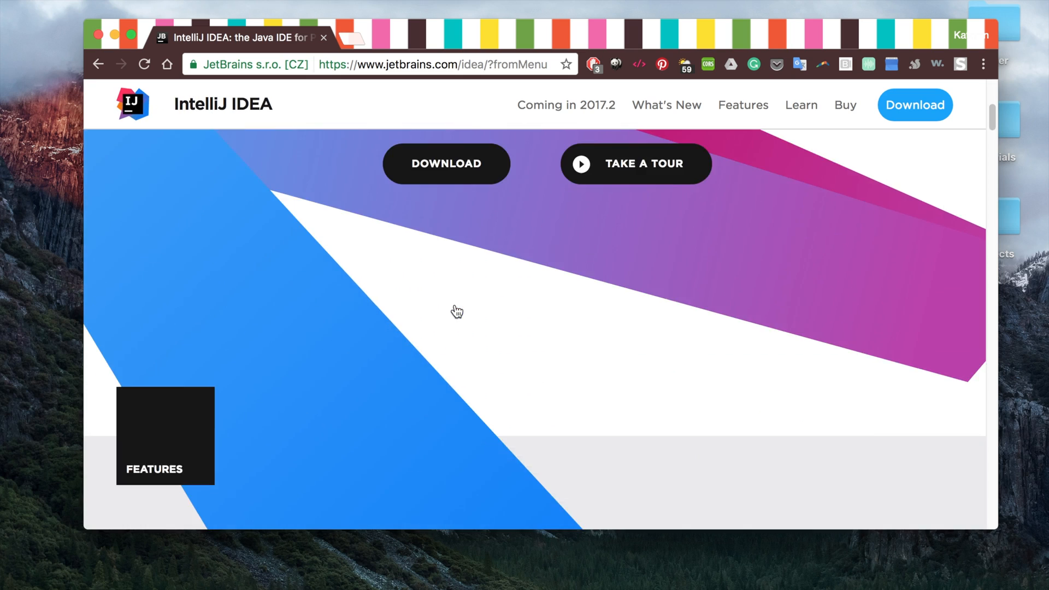
{"action": "scroll", "coordinate": [456, 312], "scroll_direction": "down", "scroll_amount": 8}
{"action": "scroll", "coordinate": [456, 312], "scroll_direction": "up", "scroll_amount": 10}
{"action": "scroll", "coordinate": [456, 306], "scroll_direction": "down", "scroll_amount": 6}
{"action": "scroll", "coordinate": [456, 306], "scroll_direction": "down", "scroll_amount": 8}
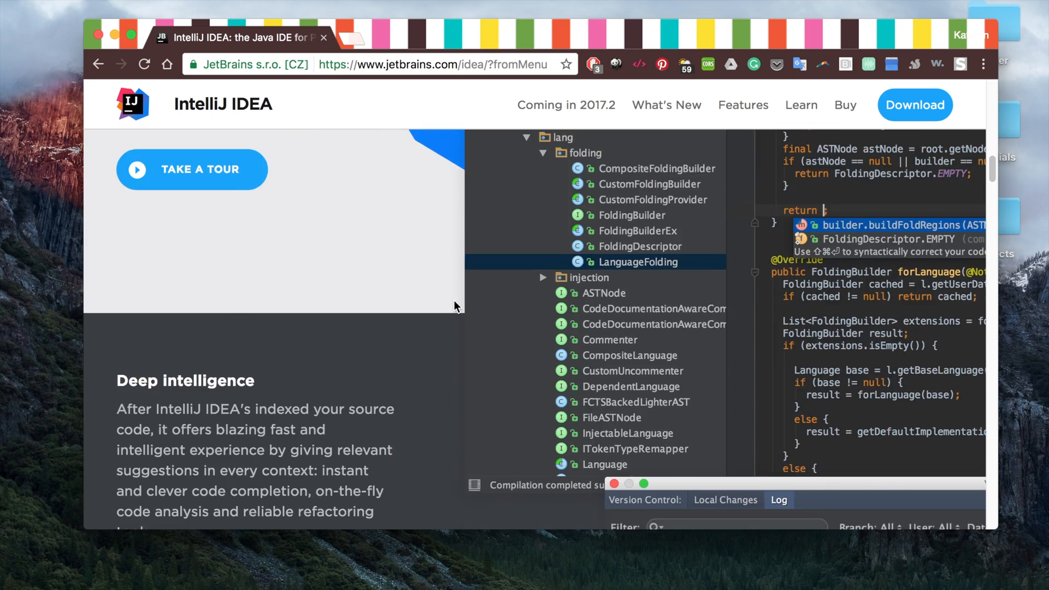
{"action": "scroll", "coordinate": [455, 305], "scroll_direction": "down", "scroll_amount": 3}
{"action": "scroll", "coordinate": [455, 306], "scroll_direction": "up", "scroll_amount": 15}
{"action": "scroll", "coordinate": [456, 306], "scroll_direction": "up", "scroll_amount": 5}
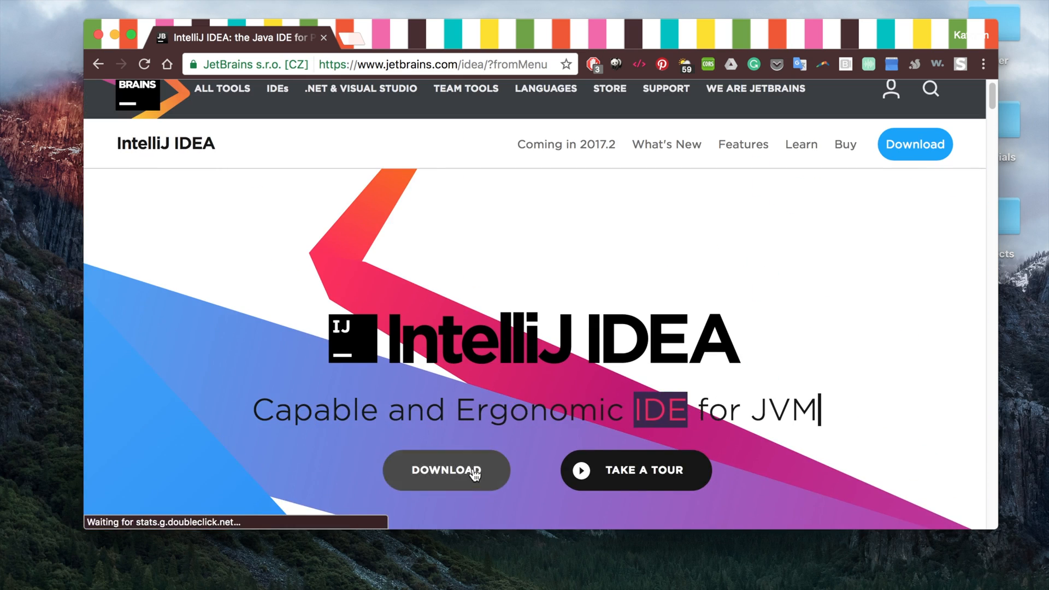
{"action": "left_click", "coordinate": [475, 473]}
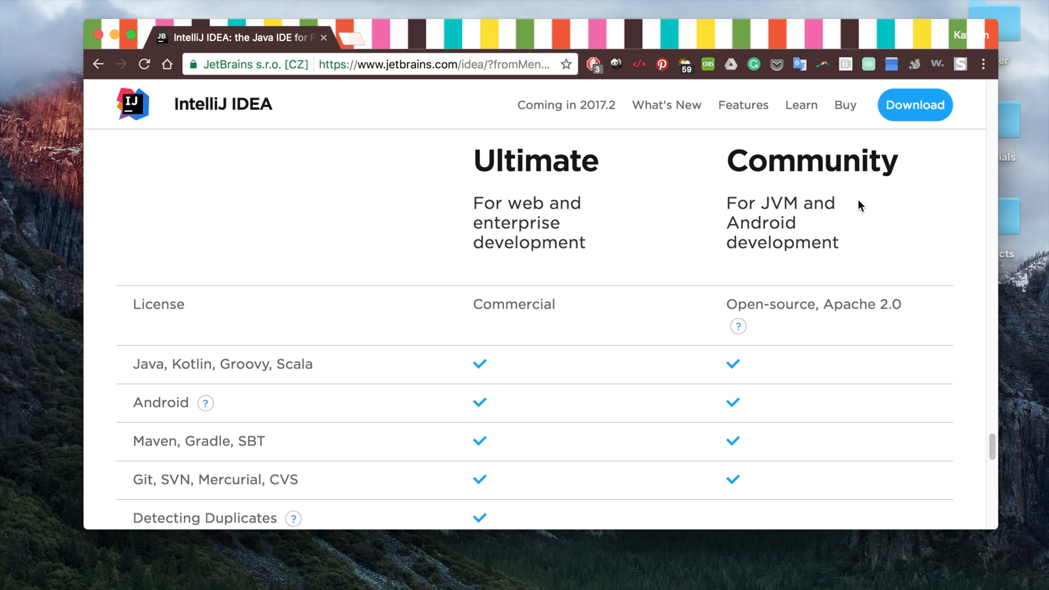
{"action": "scroll", "coordinate": [850, 266], "scroll_direction": "down", "scroll_amount": 1}
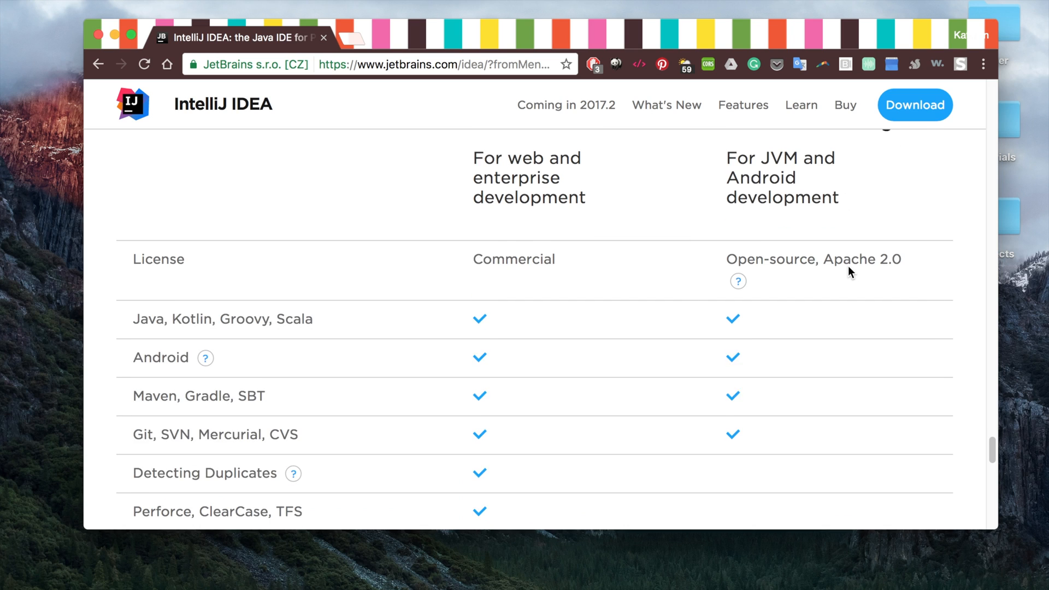
{"action": "scroll", "coordinate": [850, 267], "scroll_direction": "down", "scroll_amount": 1}
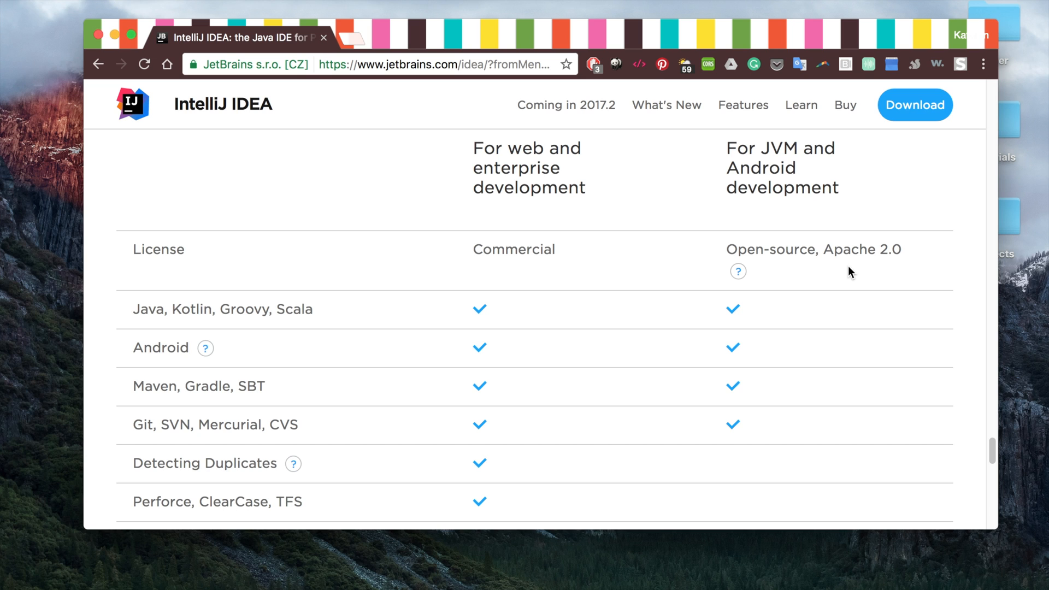
{"action": "scroll", "coordinate": [850, 271], "scroll_direction": "down", "scroll_amount": 5}
{"action": "scroll", "coordinate": [850, 271], "scroll_direction": "down", "scroll_amount": 1}
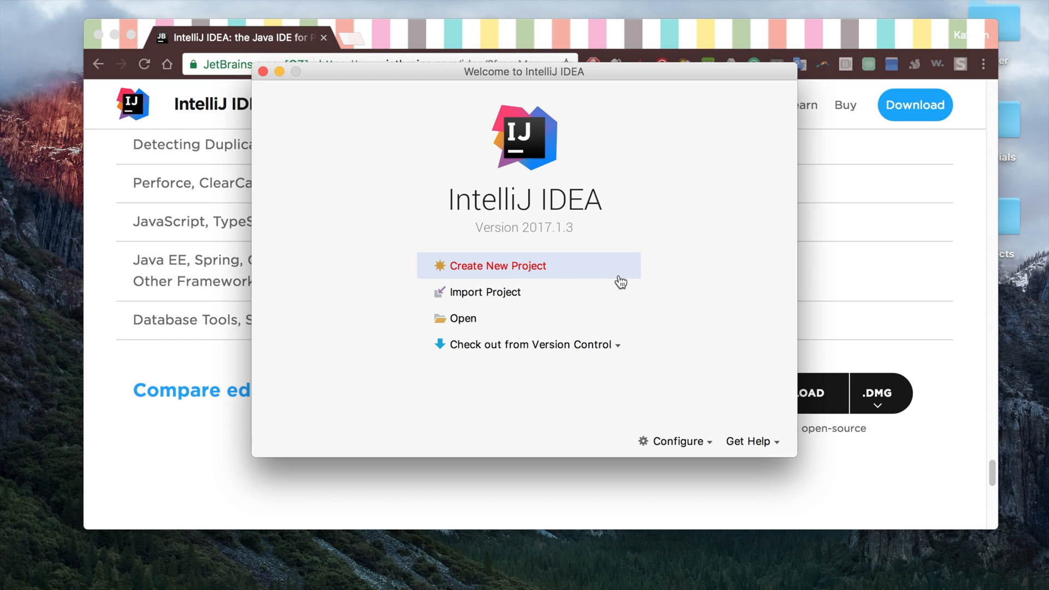
Create a new Java project with the Kotlin (Java) library ticked, then return to the browser
{"action": "key", "text": "Return"}
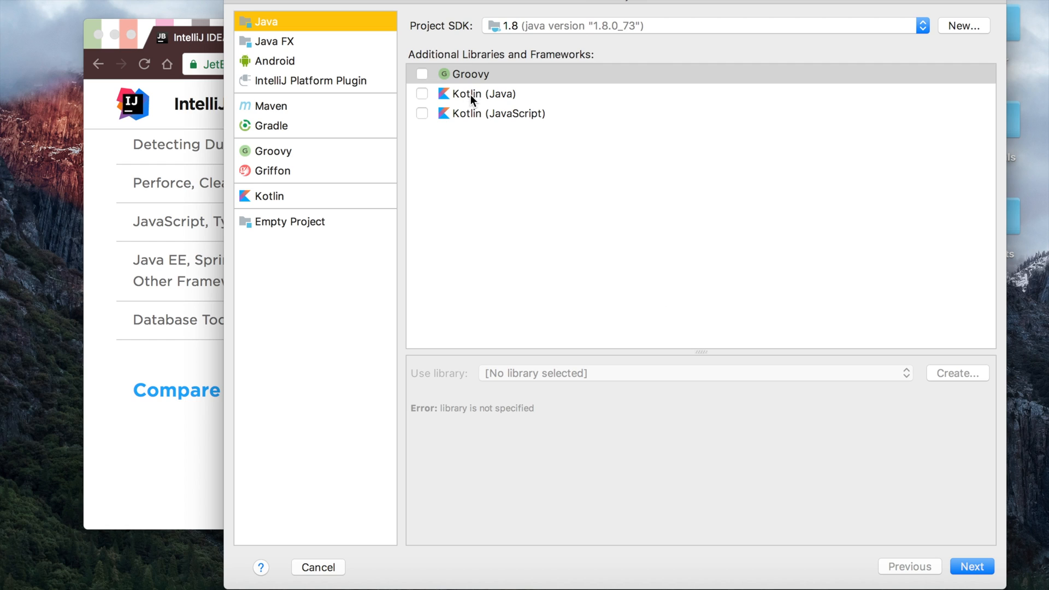
{"action": "left_click", "coordinate": [421, 93]}
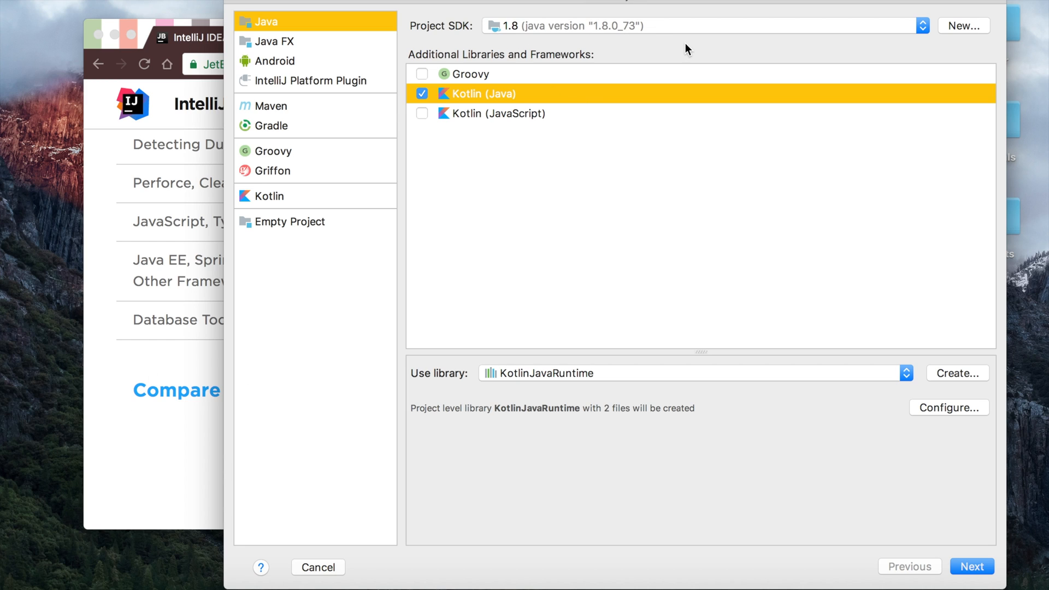
{"action": "left_click", "coordinate": [123, 164]}
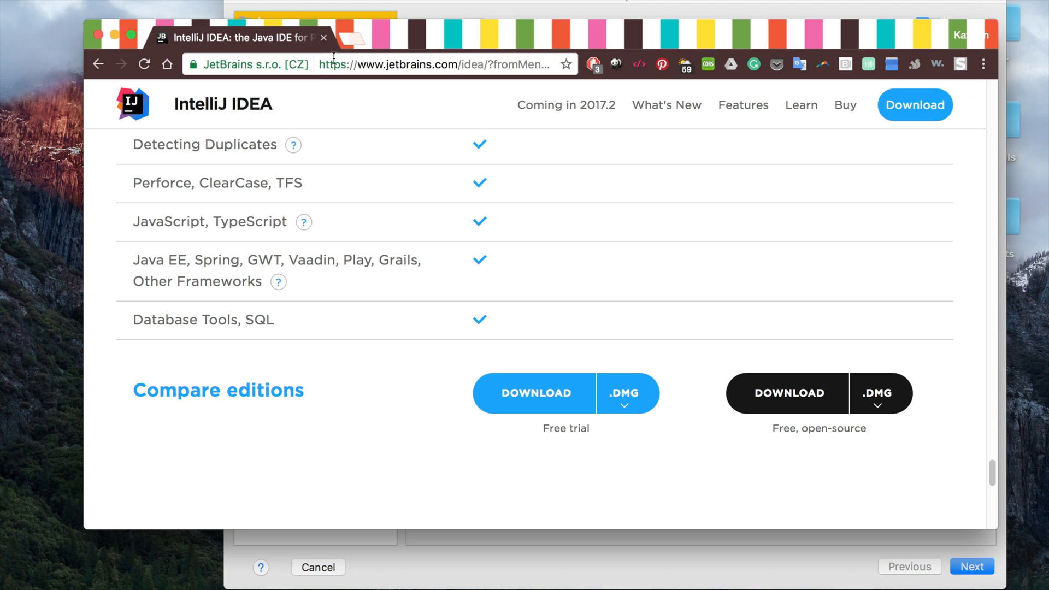
Search Google for jdk, reach Oracle's JDK 8 downloads page, then return to the project wizard
{"action": "left_click", "coordinate": [355, 37]}
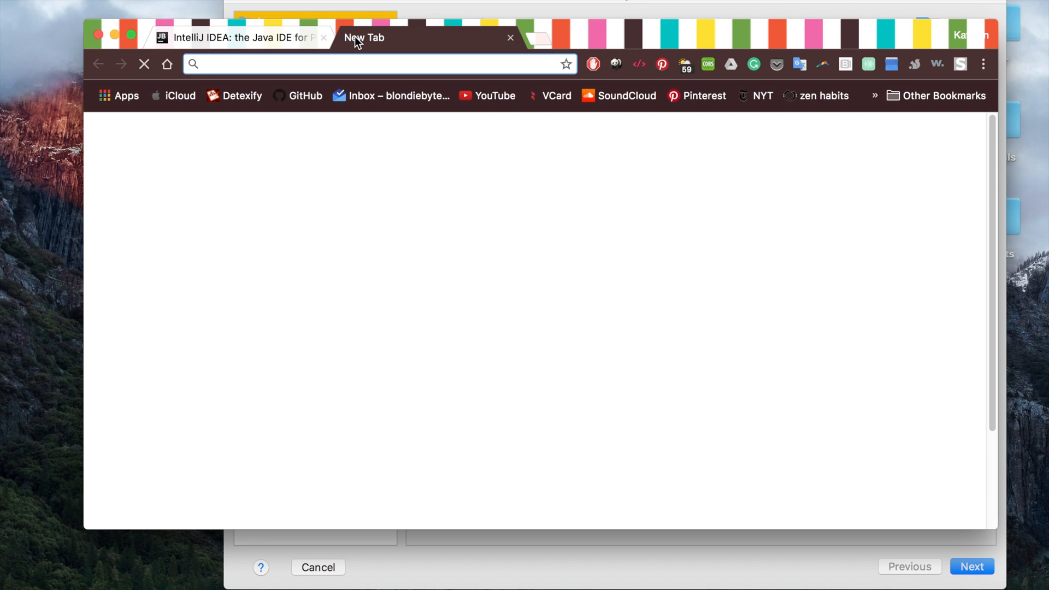
{"action": "type", "text": "jdk"}
{"action": "key", "text": "Return"}
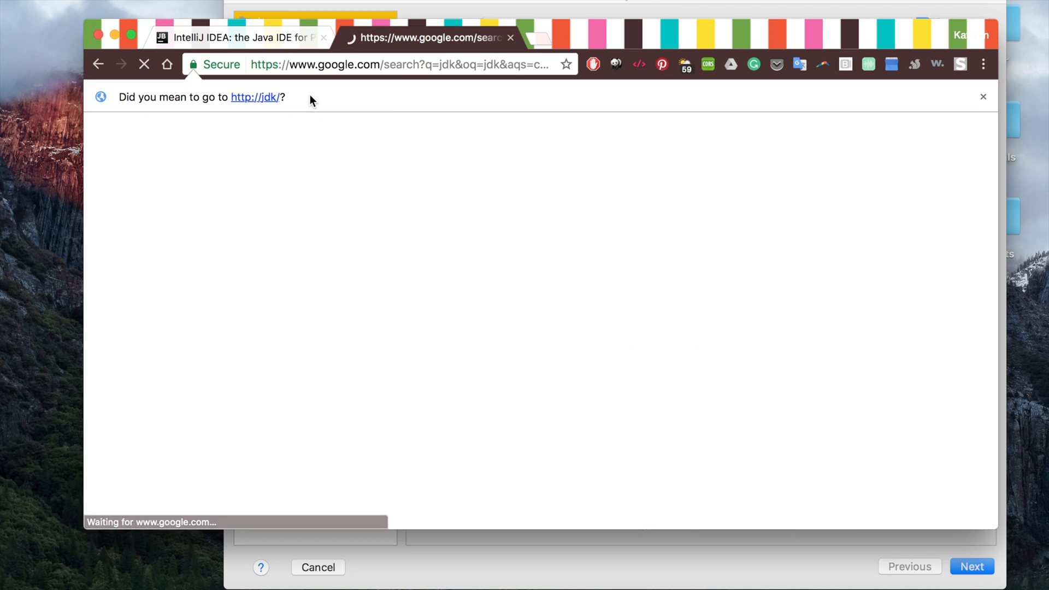
{"action": "left_click", "coordinate": [352, 264]}
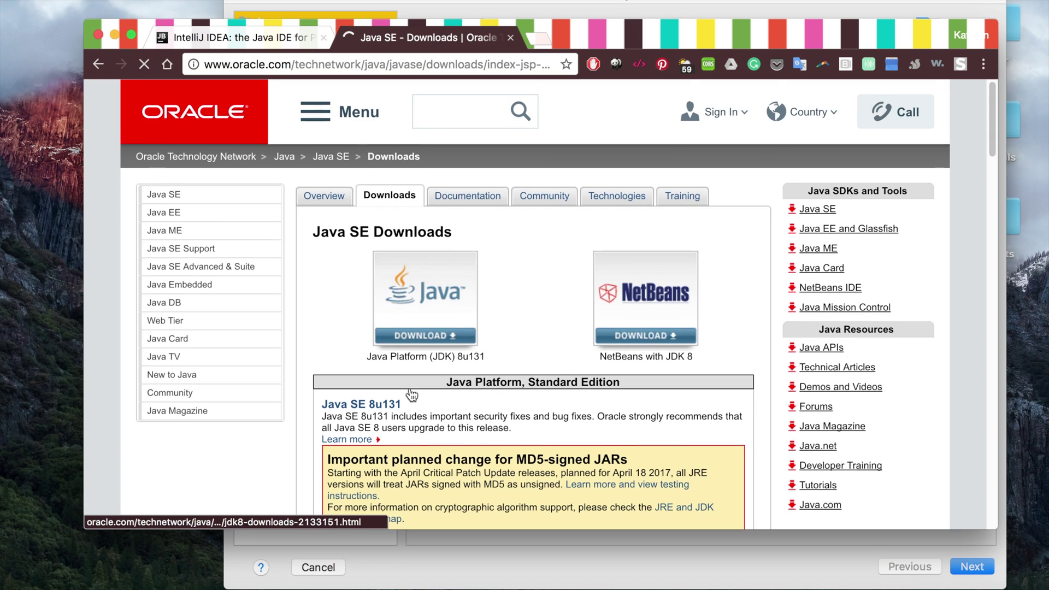
{"action": "scroll", "coordinate": [427, 309], "scroll_direction": "down", "scroll_amount": 1}
{"action": "left_click", "coordinate": [426, 308]}
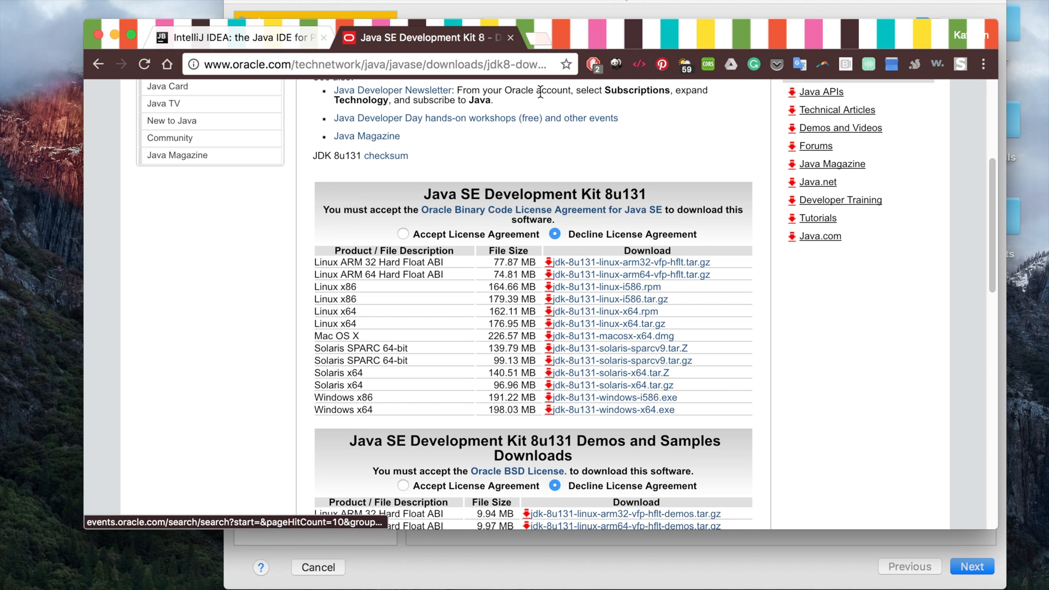
{"action": "left_click", "coordinate": [621, 7]}
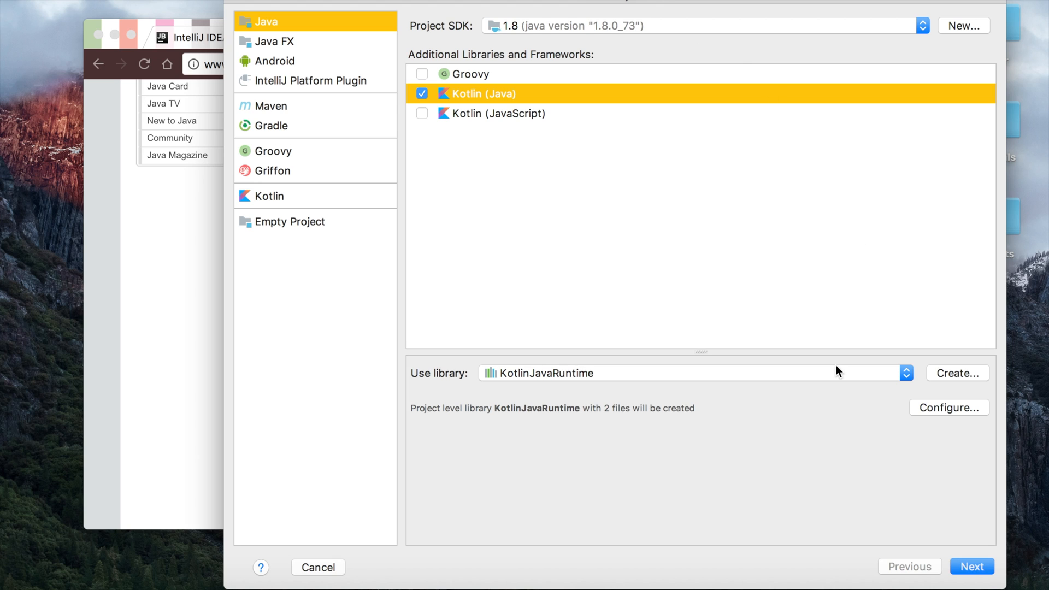
Advance to project naming and create a new HelloWorld folder on the Desktop
{"action": "left_click", "coordinate": [972, 566]}
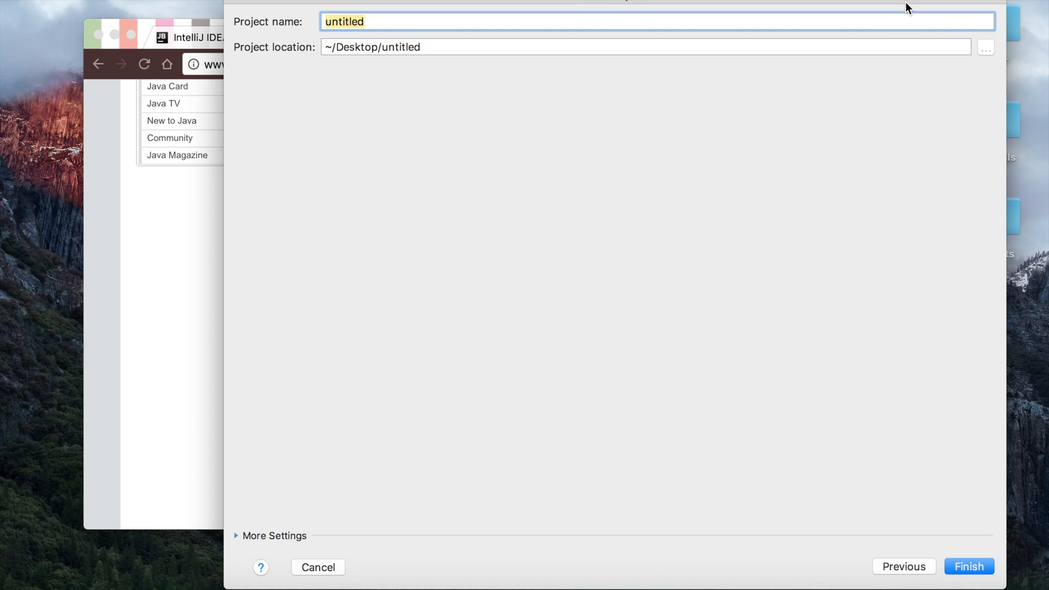
{"action": "left_click_drag", "start_coordinate": [907, 7], "coordinate": [730, 7]}
{"action": "left_click_drag", "start_coordinate": [907, 35], "coordinate": [689, 124]}
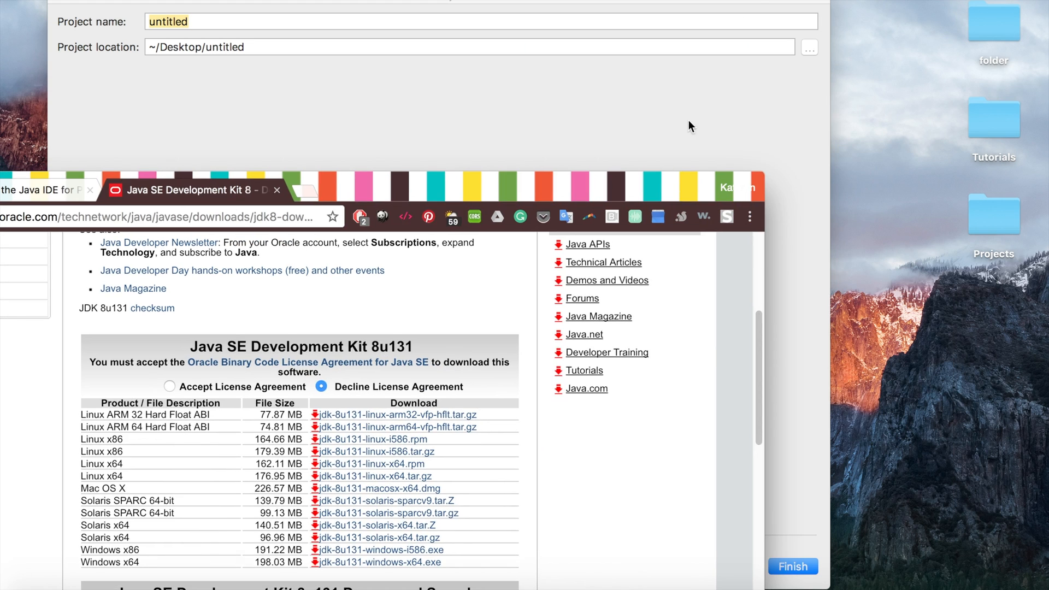
{"action": "left_click", "coordinate": [689, 119]}
{"action": "right_click", "coordinate": [962, 328]}
{"action": "left_click", "coordinate": [929, 332]}
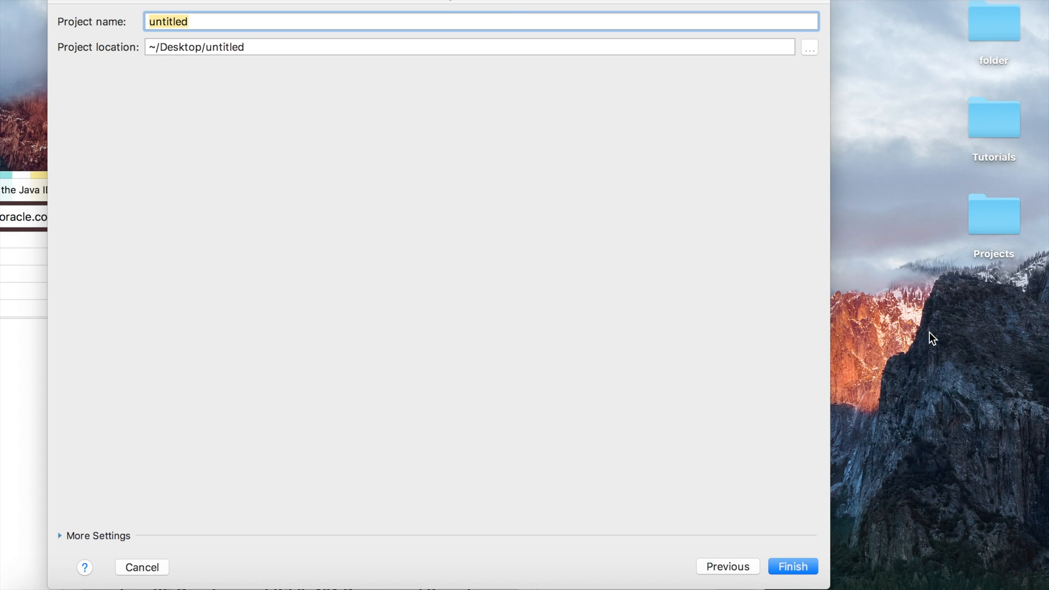
{"action": "right_click", "coordinate": [930, 332]}
{"action": "left_click", "coordinate": [908, 351]}
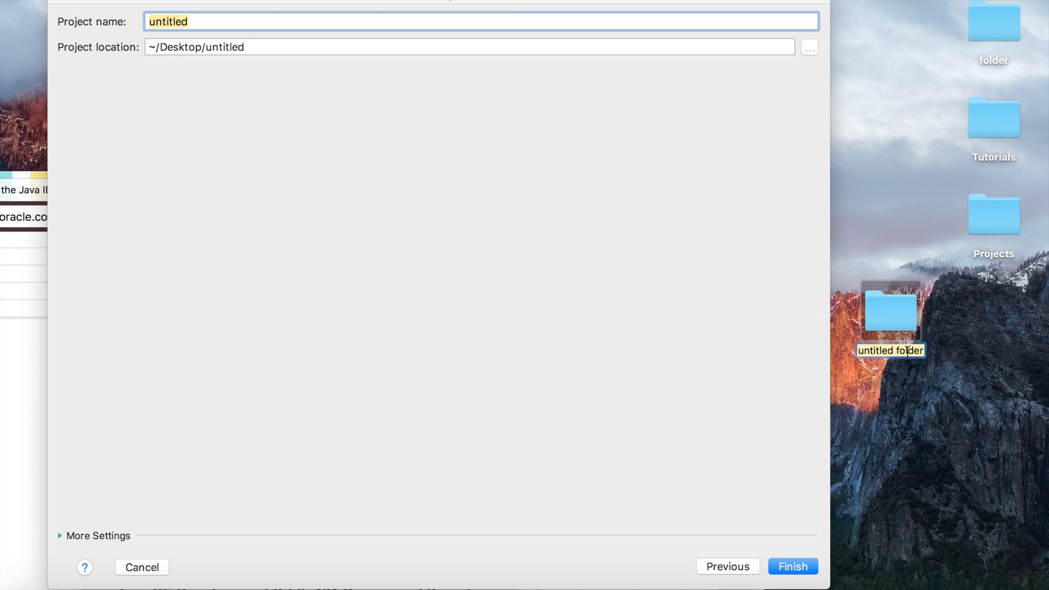
{"action": "type", "text": "HelloWorld"}
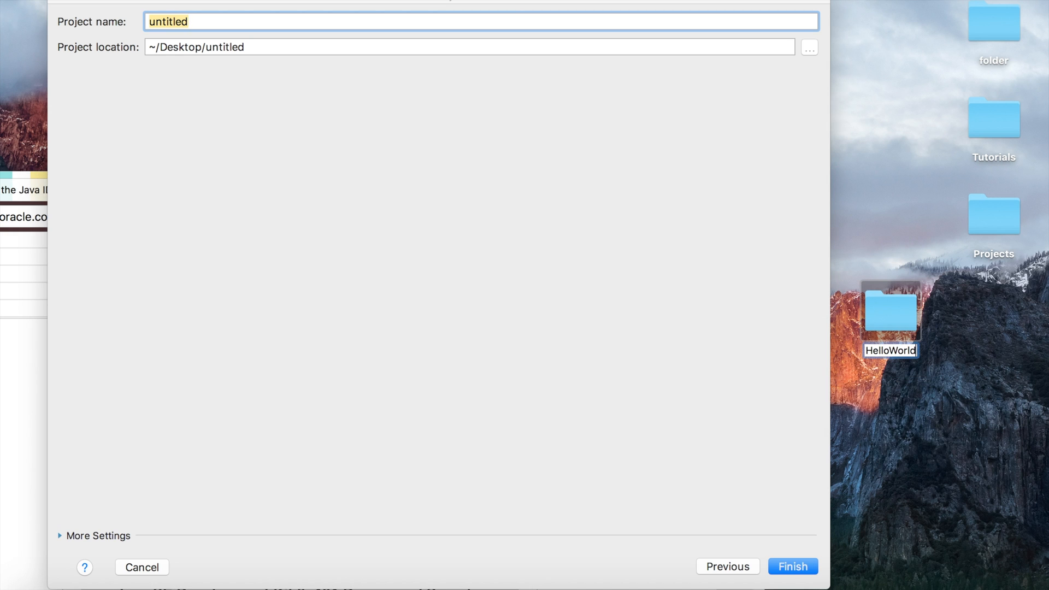
{"action": "key", "text": "Return"}
{"action": "left_click_drag", "start_coordinate": [900, 313], "coordinate": [986, 313]}
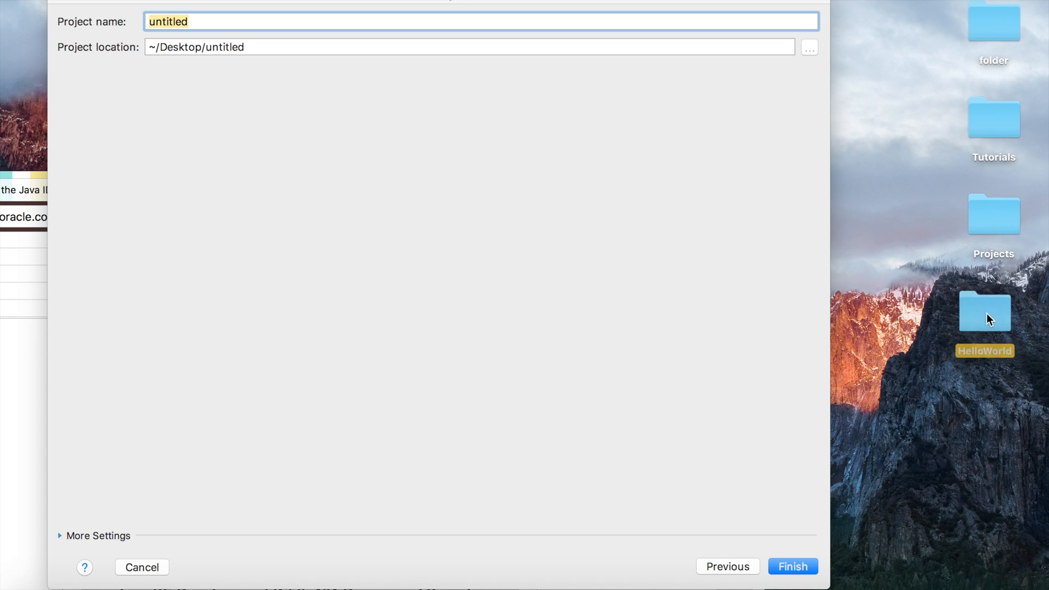
Name the project HelloWorld and set its location to Desktop/HelloWorld
{"action": "left_click", "coordinate": [253, 23]}
{"action": "key", "text": "BackSpace"}
{"action": "key", "text": "BackSpace"}
{"action": "key", "text": "BackSpace"}
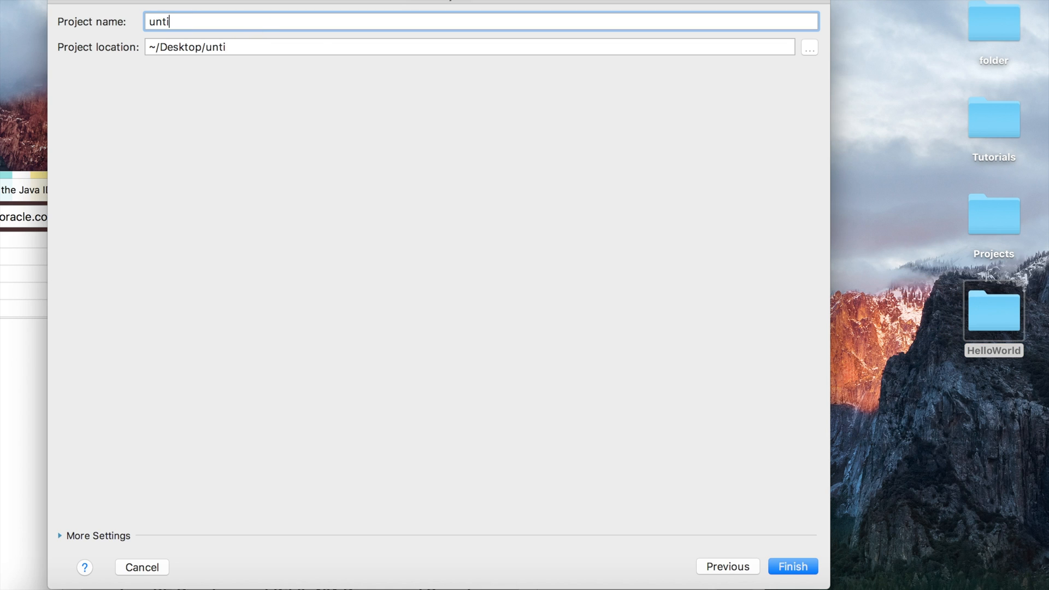
{"action": "key", "text": "BackSpace"}
{"action": "key", "text": "BackSpace"}
{"action": "key", "text": "BackSpace"}
{"action": "key", "text": "BackSpace"}
{"action": "type", "text": "HelloWorl"}
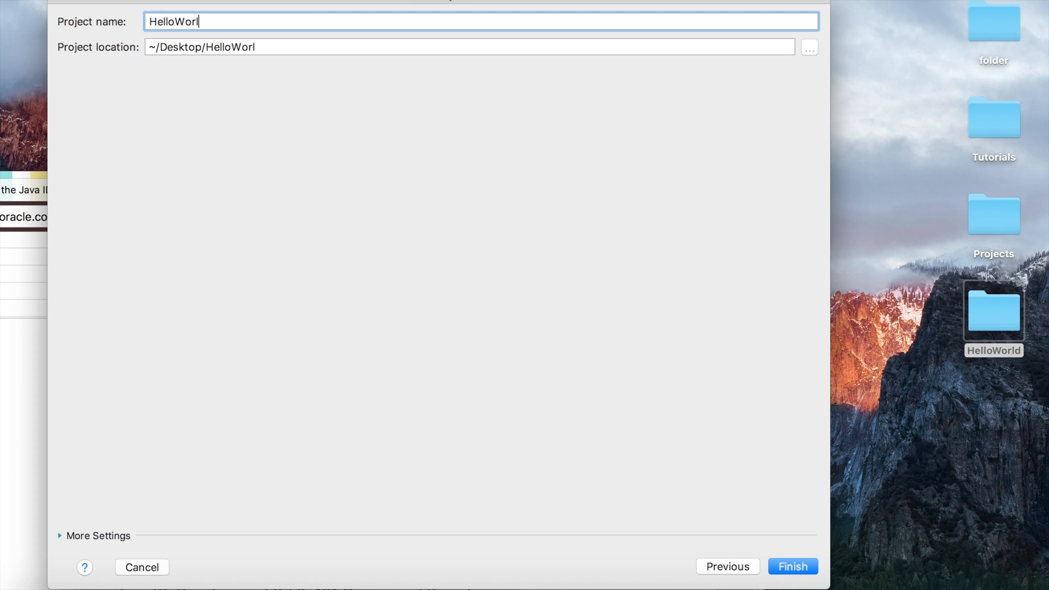
{"action": "type", "text": "d"}
{"action": "left_click", "coordinate": [809, 48]}
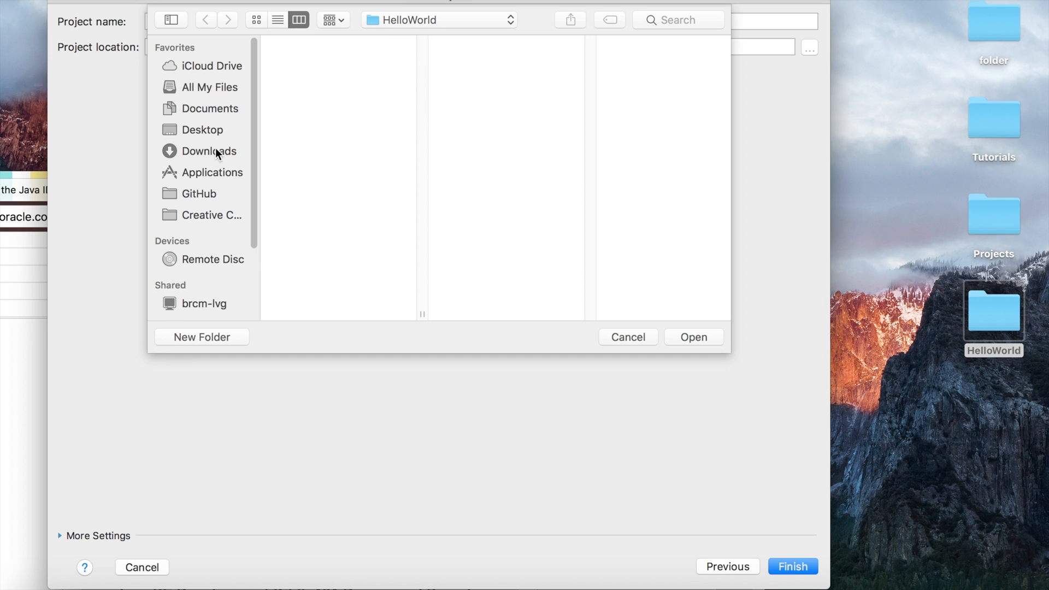
{"action": "left_click", "coordinate": [216, 129]}
{"action": "left_click", "coordinate": [308, 58]}
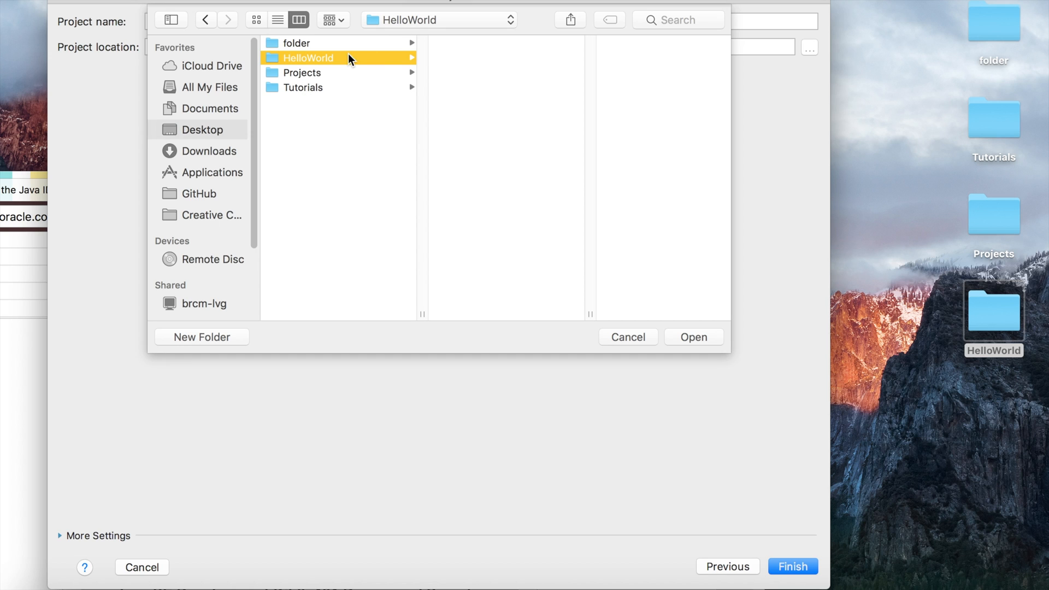
{"action": "left_click", "coordinate": [693, 337]}
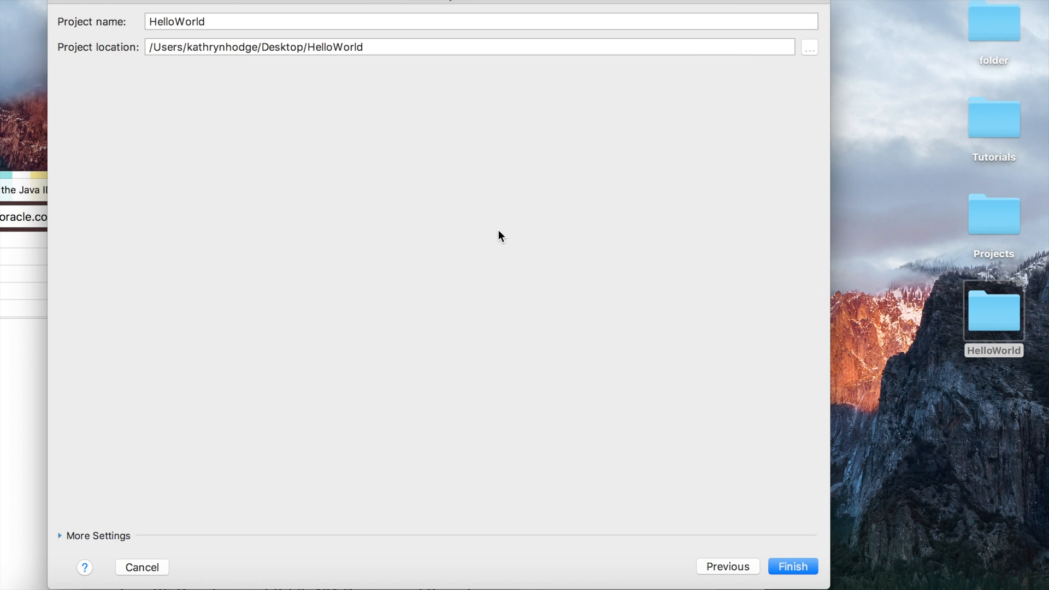
Finish creating HelloWorld, maximise the window and show the src folder in the project tree
{"action": "left_click", "coordinate": [794, 567]}
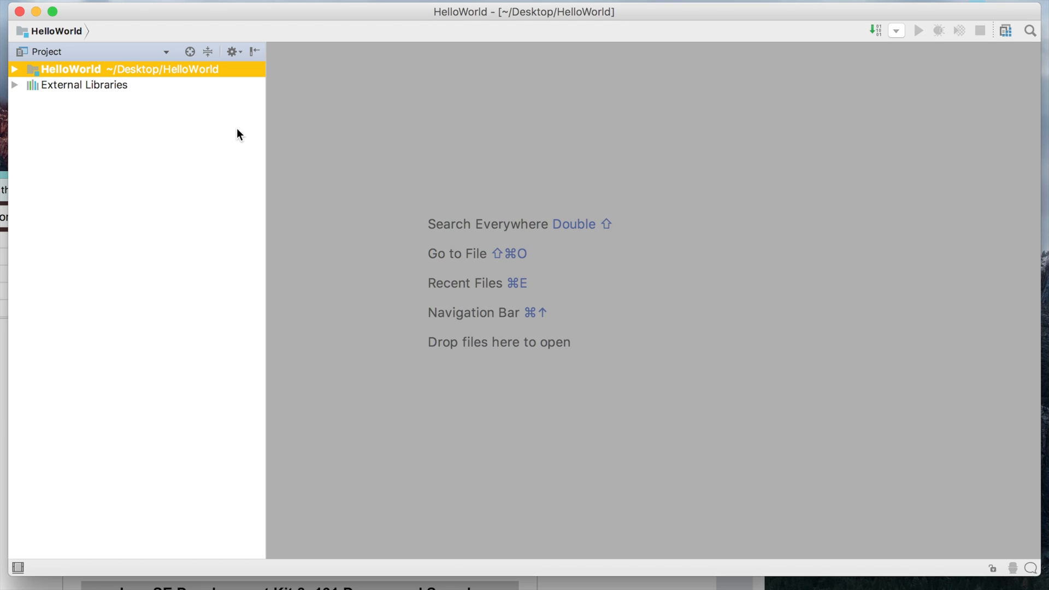
{"action": "left_click", "coordinate": [53, 12]}
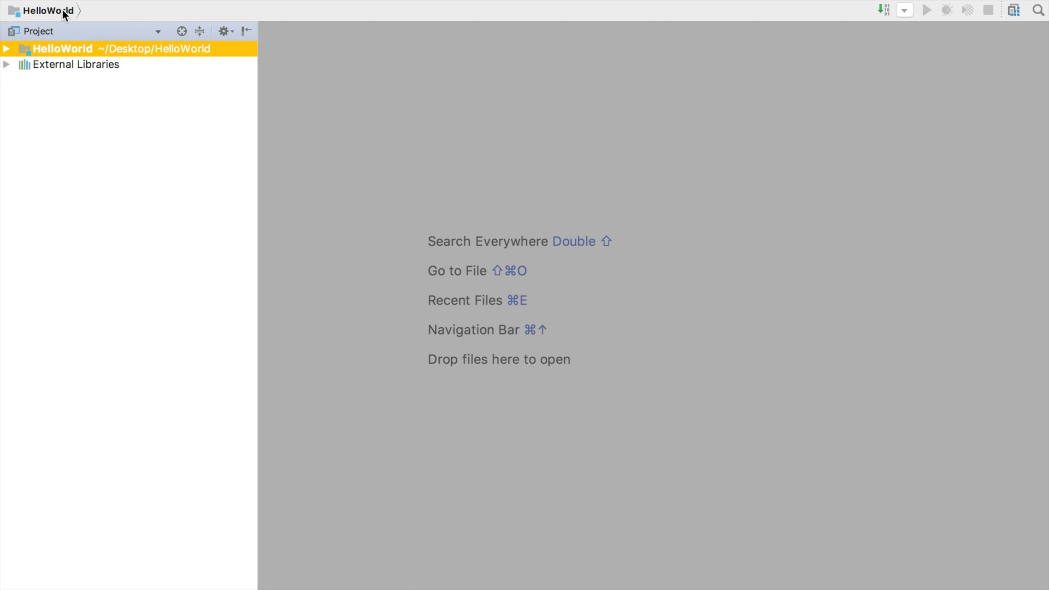
{"action": "left_click", "coordinate": [31, 10]}
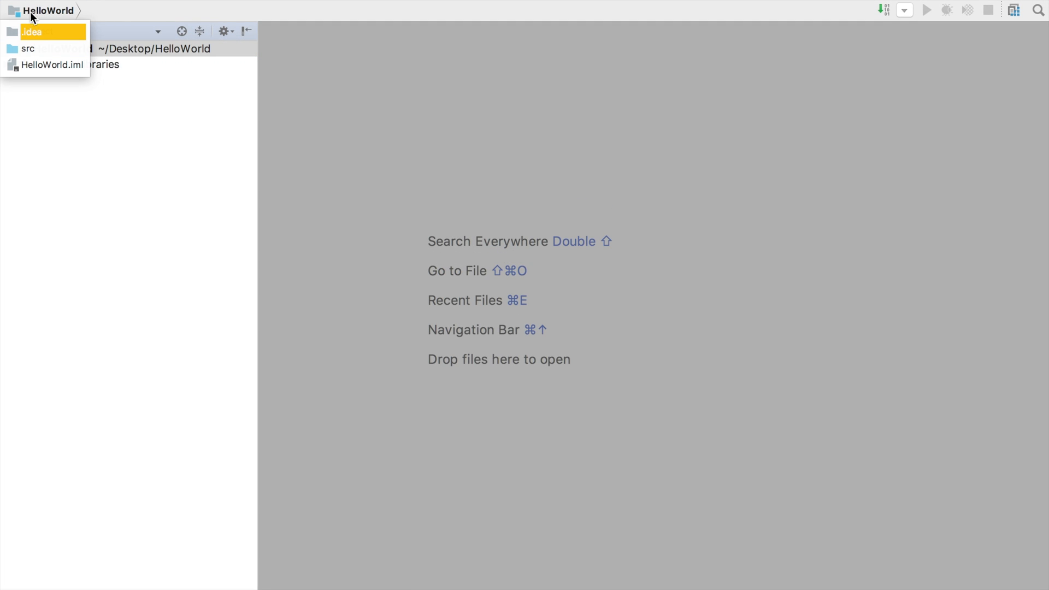
{"action": "left_click", "coordinate": [30, 50]}
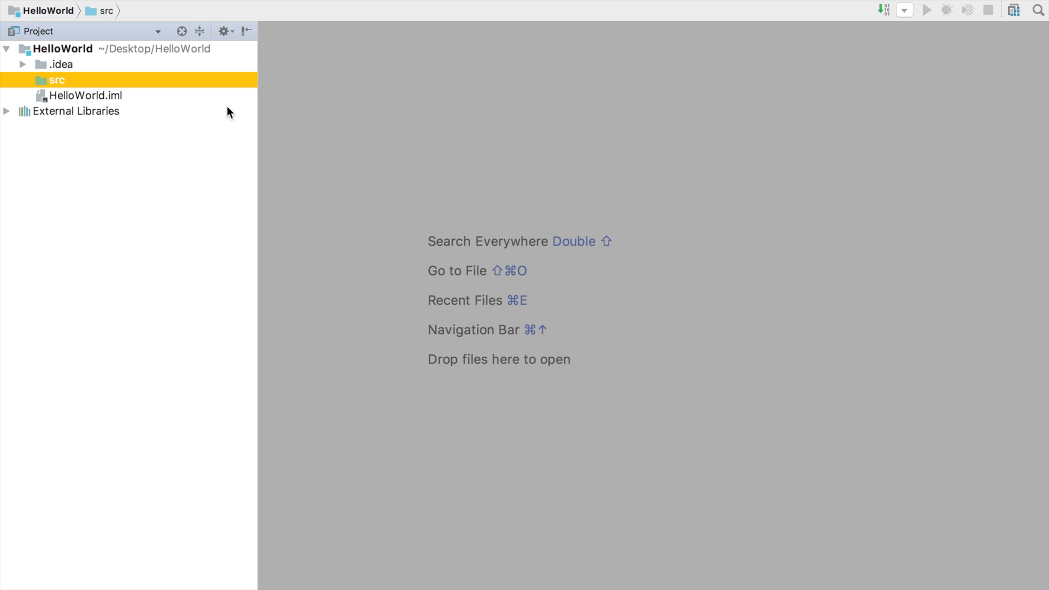
{"action": "left_click", "coordinate": [247, 32]}
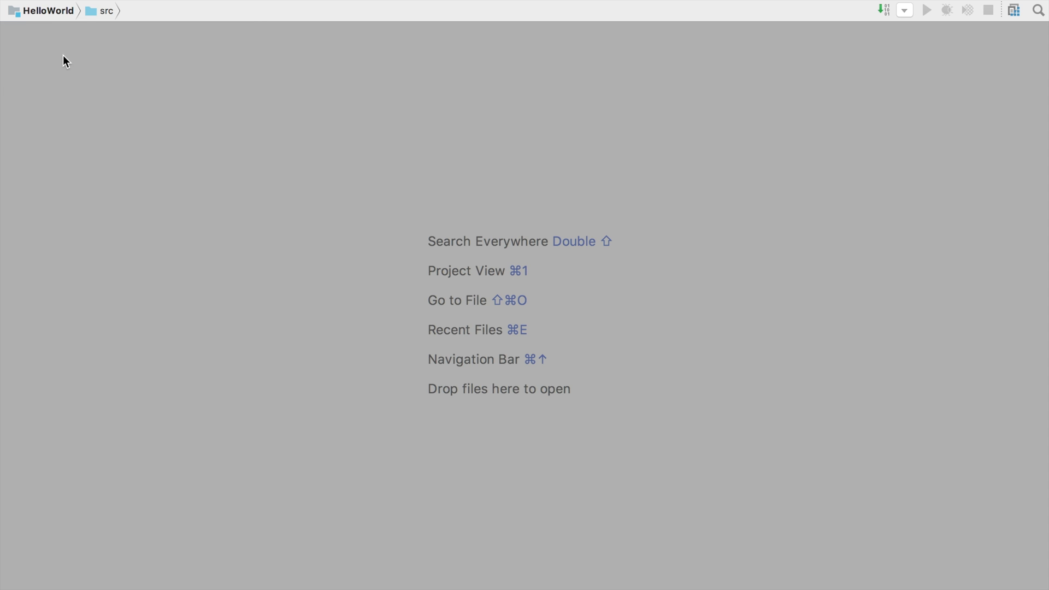
{"action": "left_click", "coordinate": [48, 11]}
{"action": "left_click", "coordinate": [47, 58]}
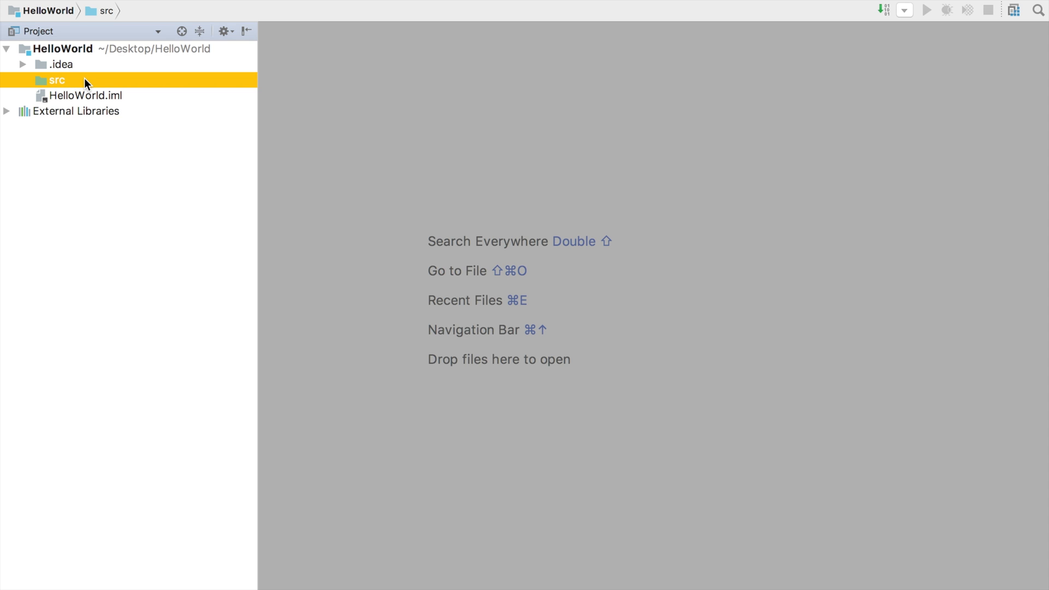
Create a new Kotlin file named app in the src folder
{"action": "right_click", "coordinate": [84, 78]}
{"action": "mouse_move", "coordinate": [115, 75]}
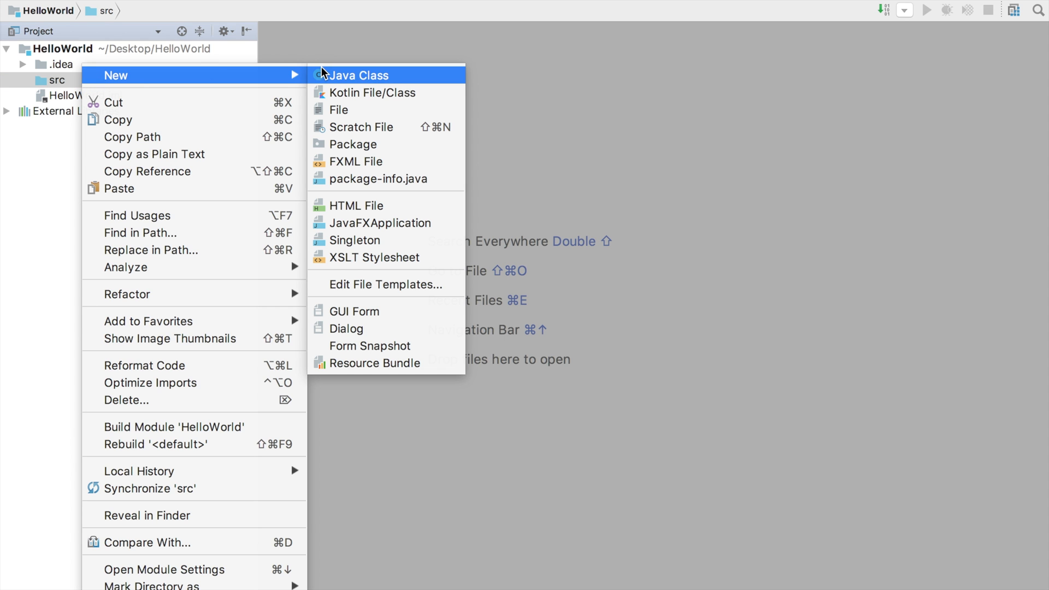
{"action": "left_click", "coordinate": [378, 94]}
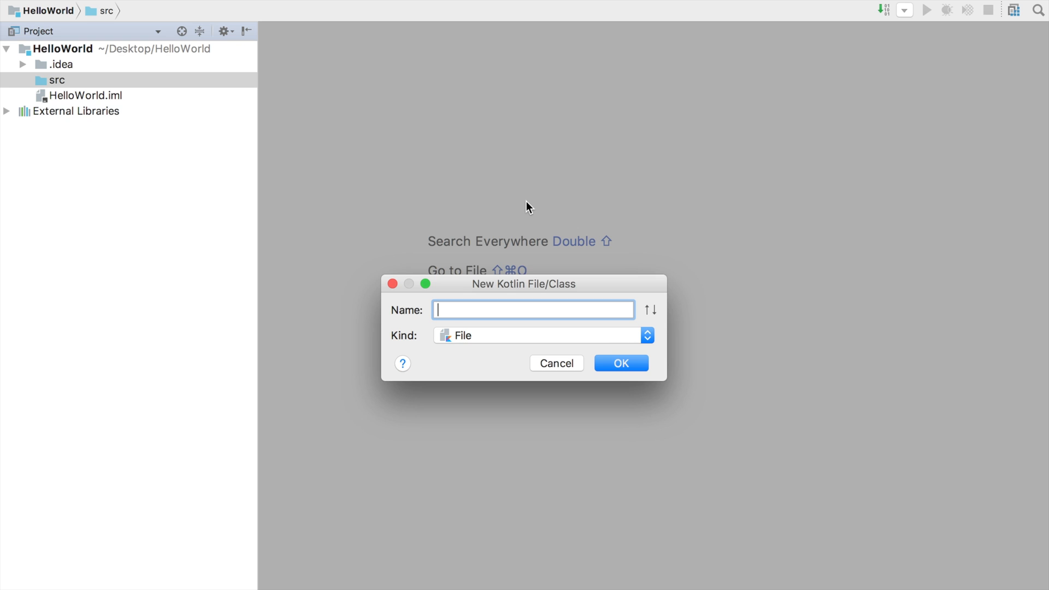
{"action": "type", "text": "app"}
{"action": "left_click", "coordinate": [637, 360]}
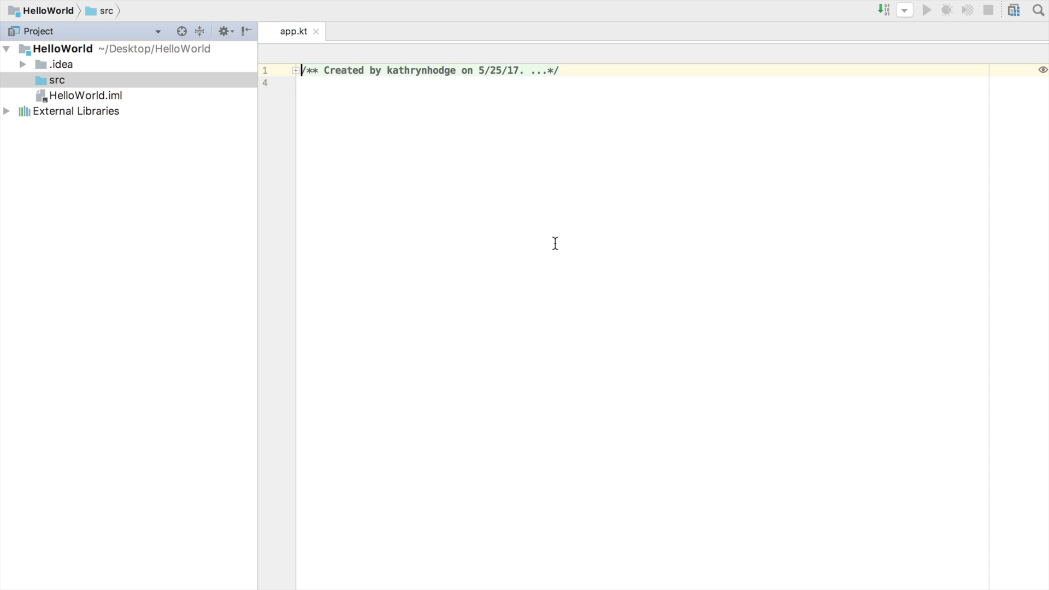
Add a // Read-only variables comment below the file header in app.kt
{"action": "left_click", "coordinate": [617, 92]}
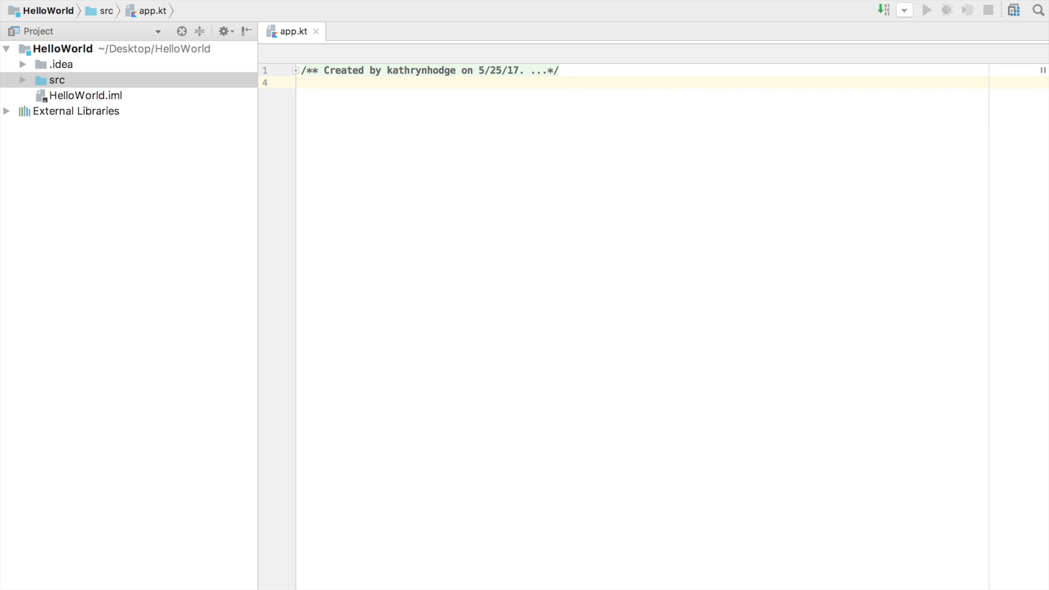
{"action": "key", "text": "Return"}
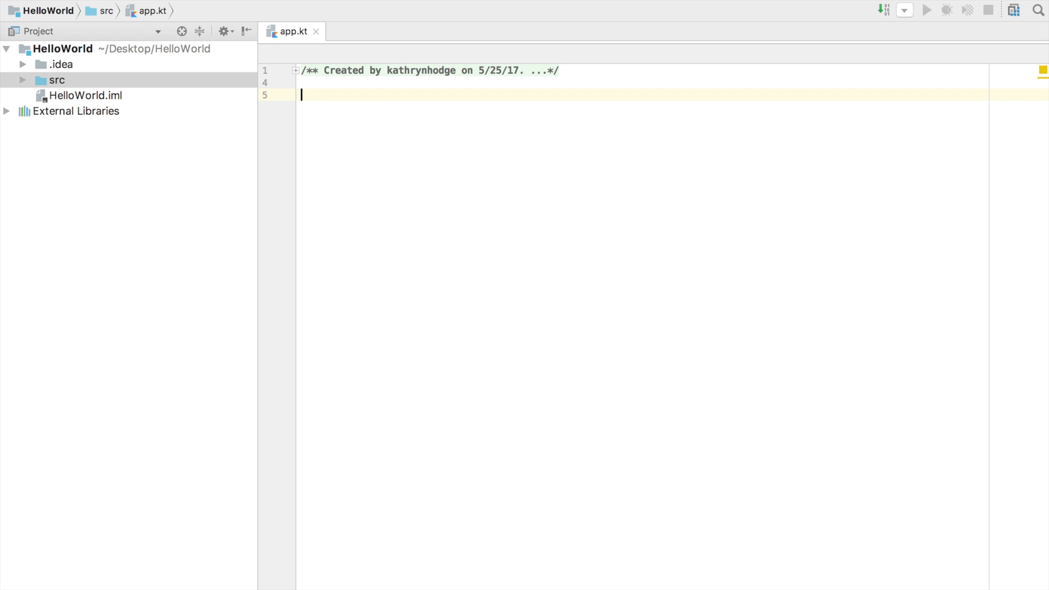
{"action": "type", "text": "// Read-"}
{"action": "type", "text": "only variables"}
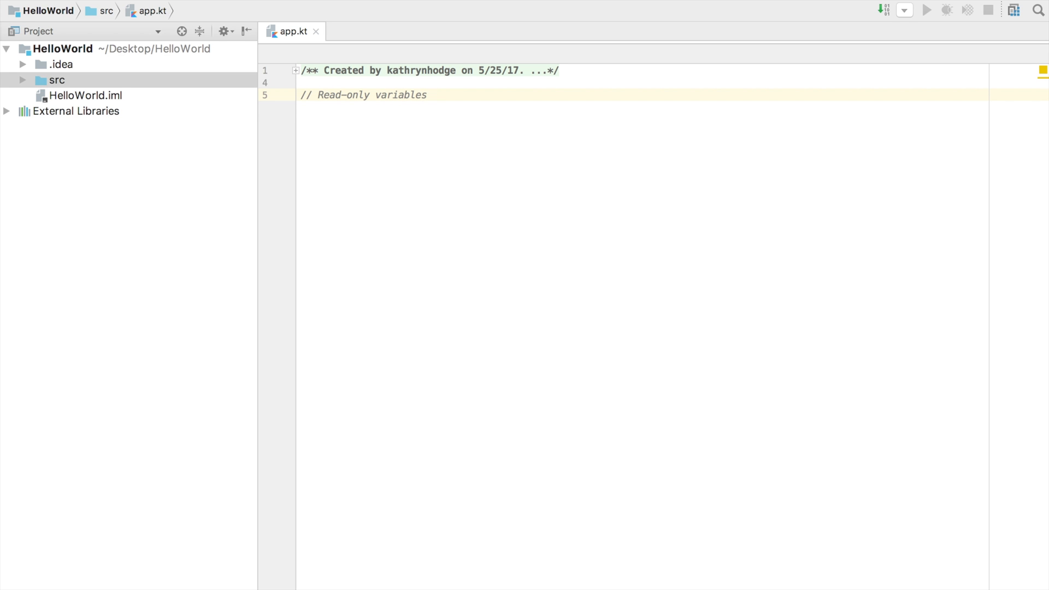
{"action": "key", "text": "Return"}
{"action": "type", "text": "val"}
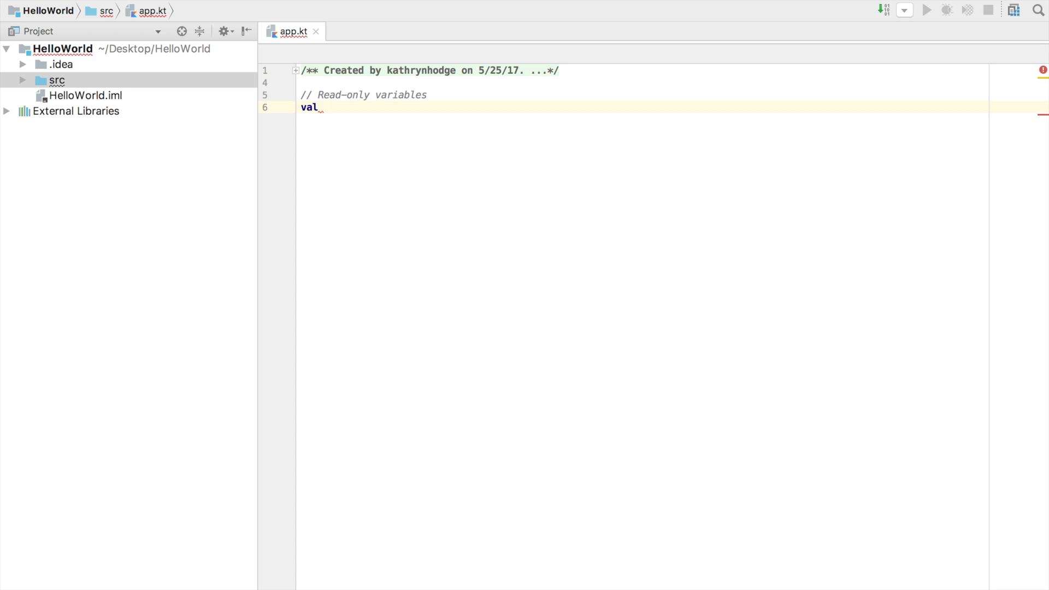
{"action": "type", "text": "k"}
{"action": "type", "text": ":Int "}
{"action": "type", "text": "= "}
{"action": "type", "text": "4"}
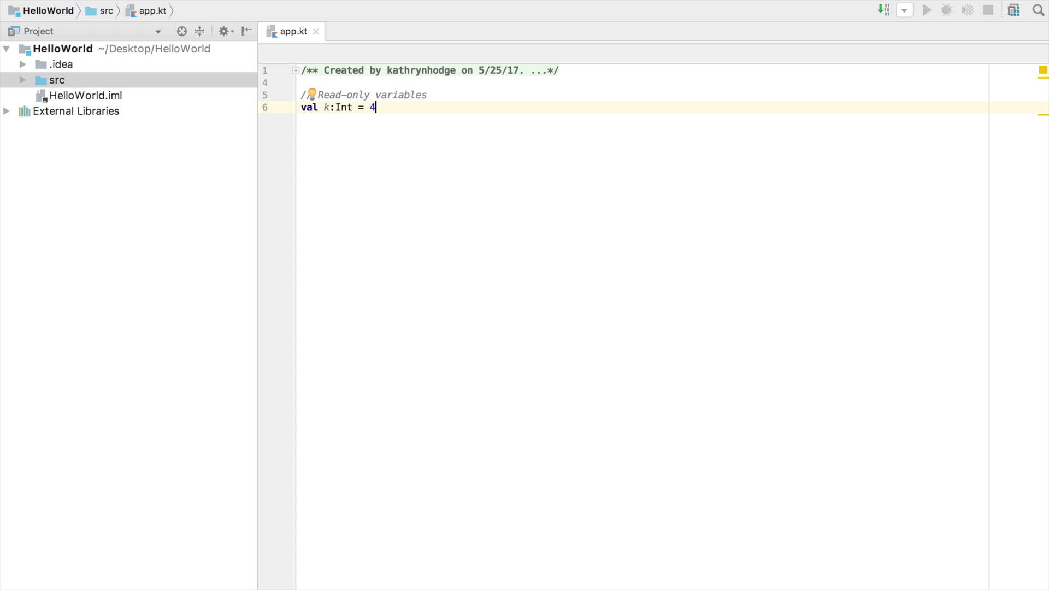
Declare val k:Int = 4 followed by the comment // k + k --> 4 + 4 --> 8
{"action": "key", "text": "Return"}
{"action": "type", "text": "// "}
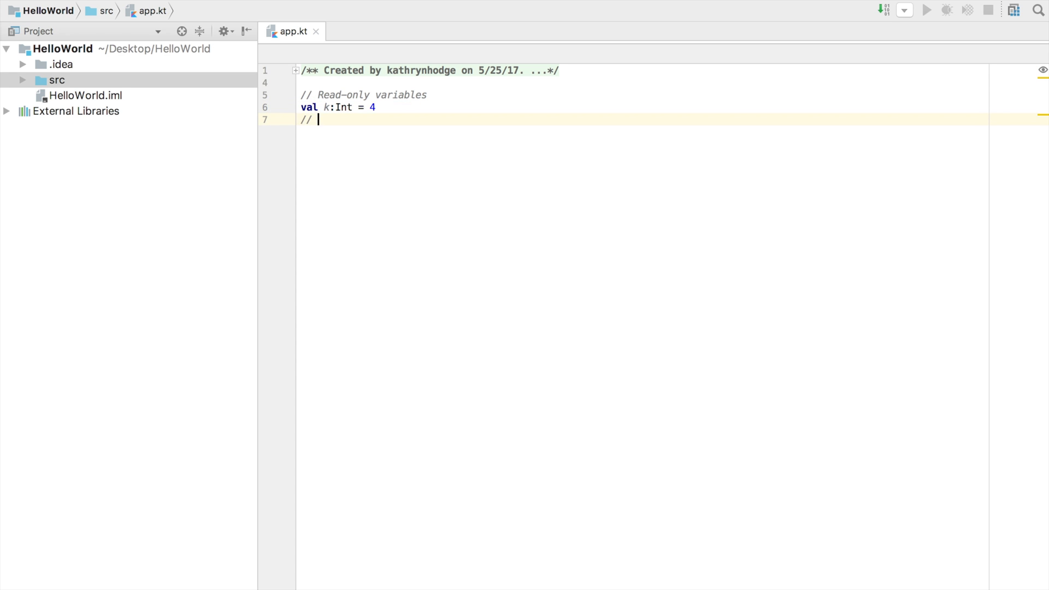
{"action": "type", "text": "k + k -"}
{"action": "type", "text": "-> 4 "}
{"action": "type", "text": "+ 4 --"}
{"action": "type", "text": "> 8"}
Declare val o = 3 with an inferred-type comment and val t:Double = 9.0, leaving blank space below
{"action": "key", "text": "Return"}
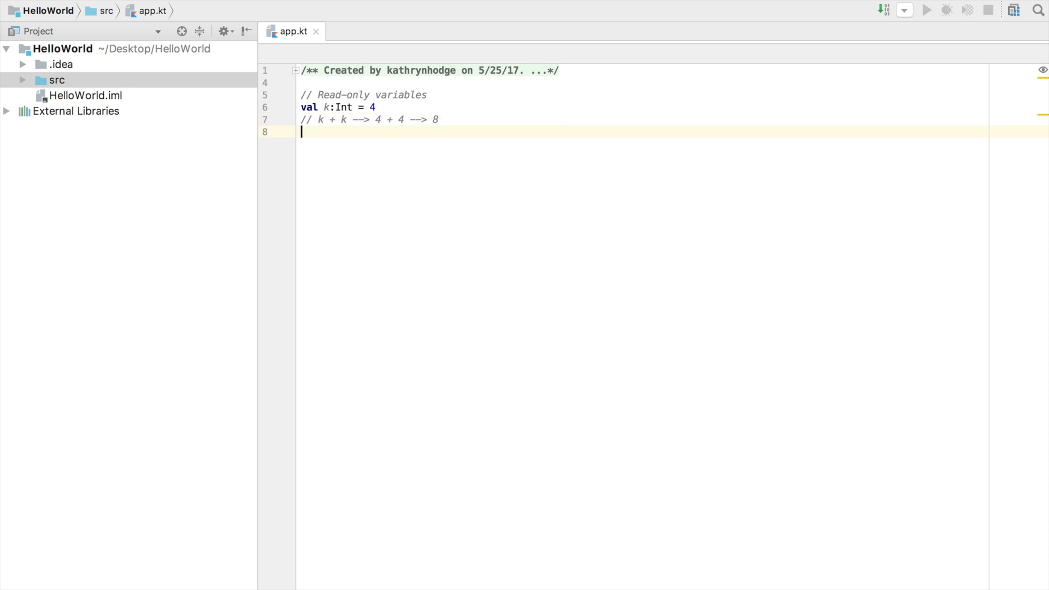
{"action": "type", "text": "val o"}
{"action": "type", "text": " = 3 /"}
{"action": "type", "text": "/ inferrs"}
{"action": "key", "text": "BackSpace"}
{"action": "type", "text": "ed"}
{"action": "type", "text": " type"}
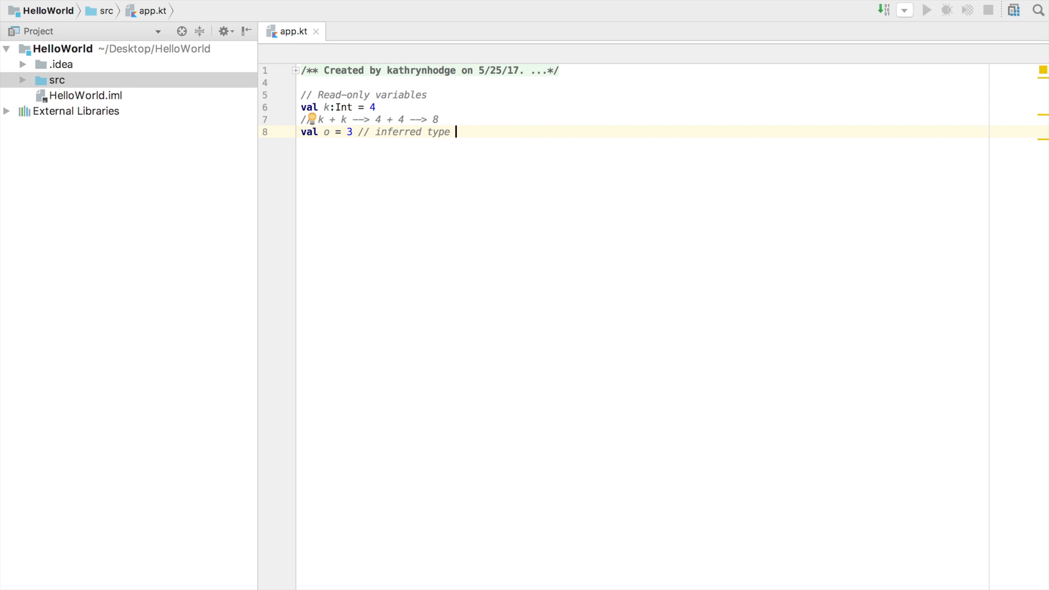
{"action": "key", "text": "Return"}
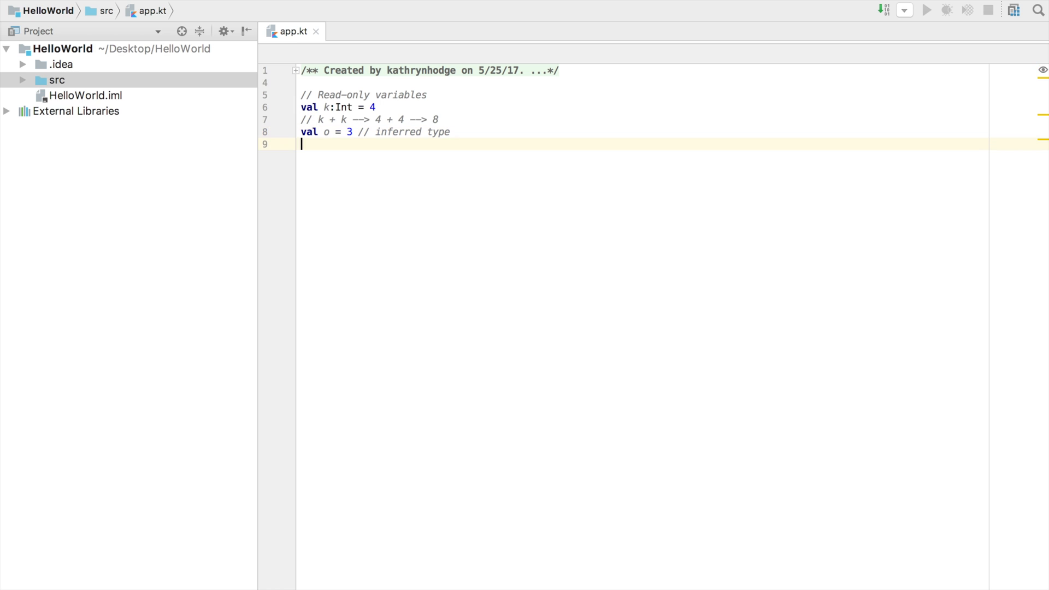
{"action": "type", "text": "val "}
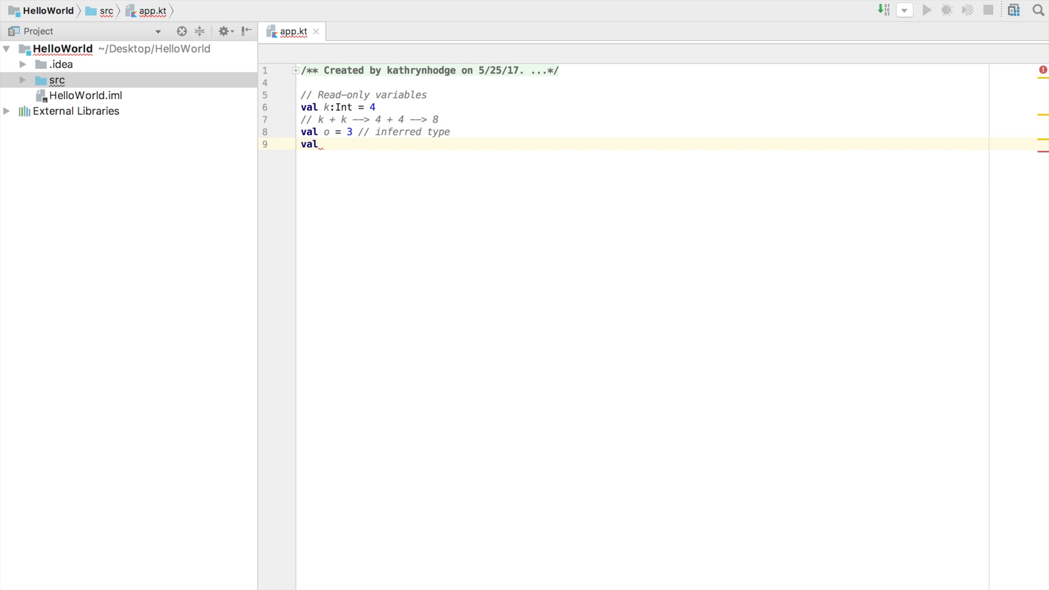
{"action": "type", "text": "t:Doub"}
{"action": "type", "text": "le = 9."}
{"action": "type", "text": "0"}
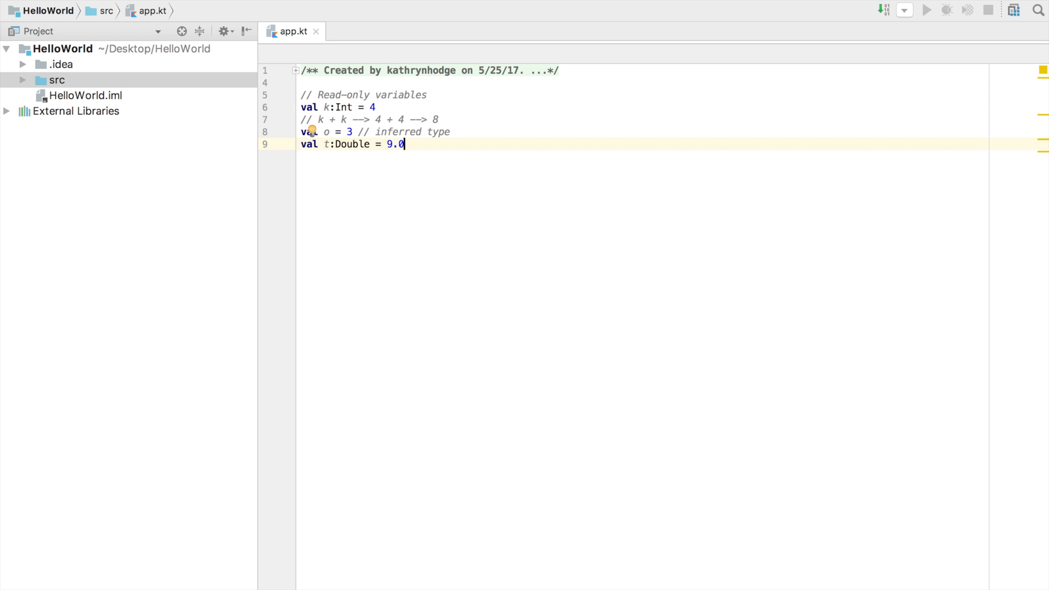
{"action": "key", "text": "Return"}
{"action": "key", "text": "Return"}
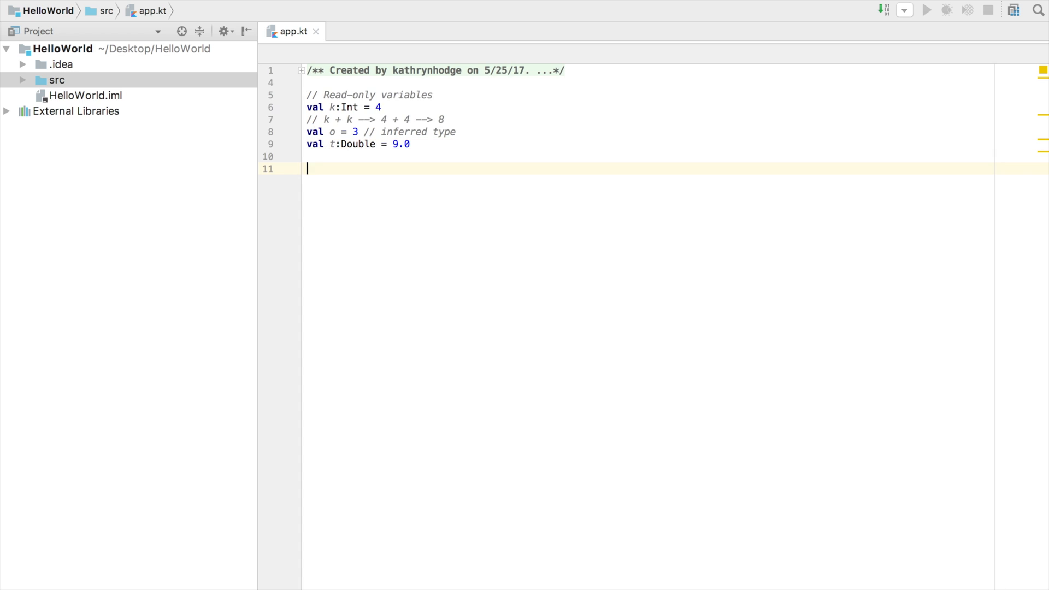
{"action": "type", "text": "// "}
{"action": "type", "text": "Mutable "}
{"action": "type", "text": "Variables"}
Add a // Mutable Variables comment with var l = 10, var i = 11 and var n:Int = 3 on separate lines
{"action": "key", "text": "Return"}
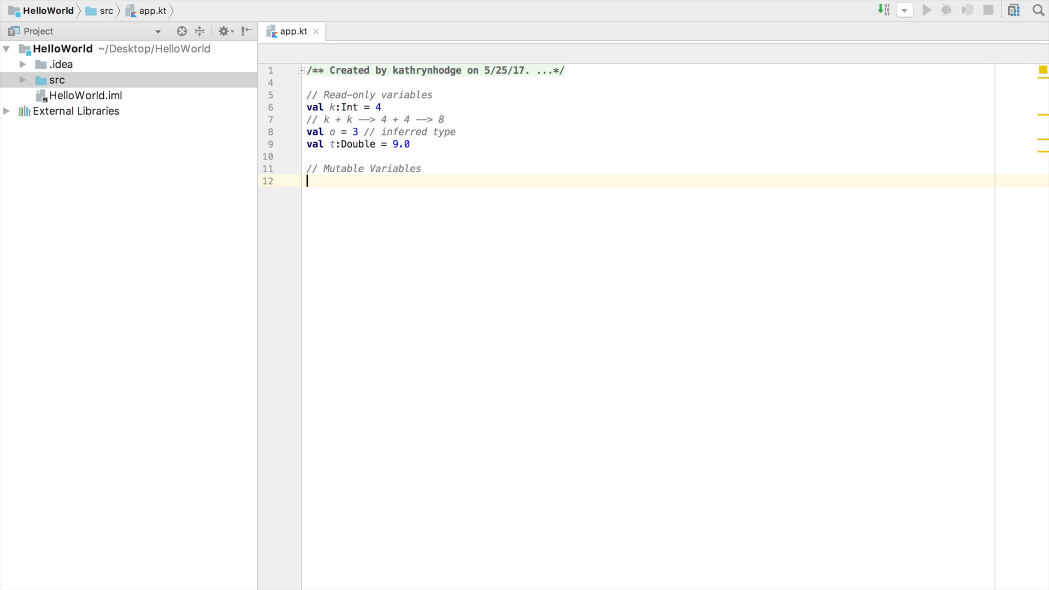
{"action": "type", "text": "var "}
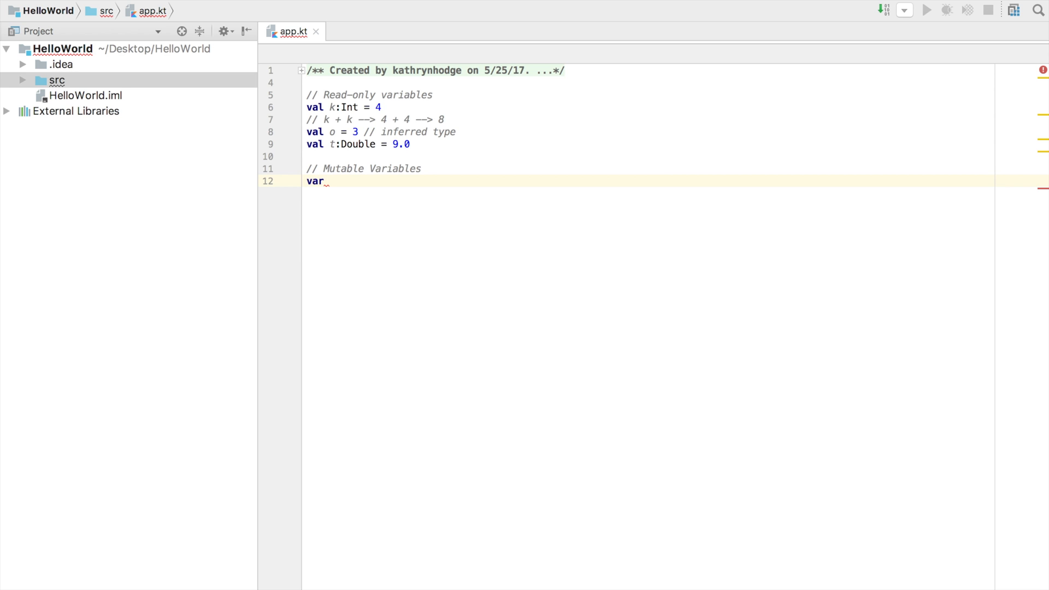
{"action": "type", "text": "l = "}
{"action": "type", "text": "10"}
{"action": "key", "text": "Return"}
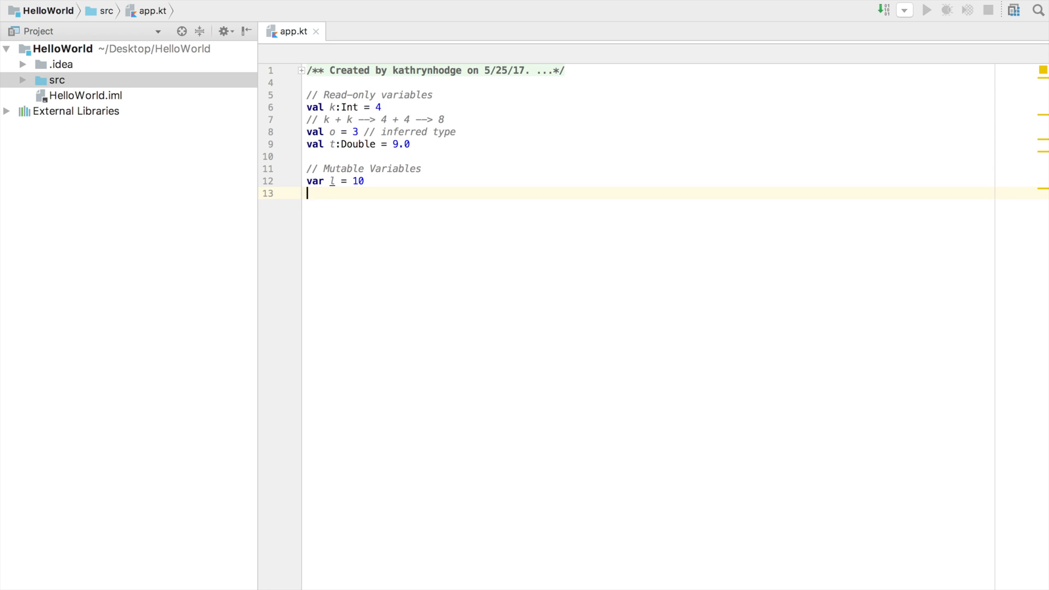
{"action": "type", "text": "var i = 1"}
{"action": "type", "text": "1"}
{"action": "key", "text": "Return"}
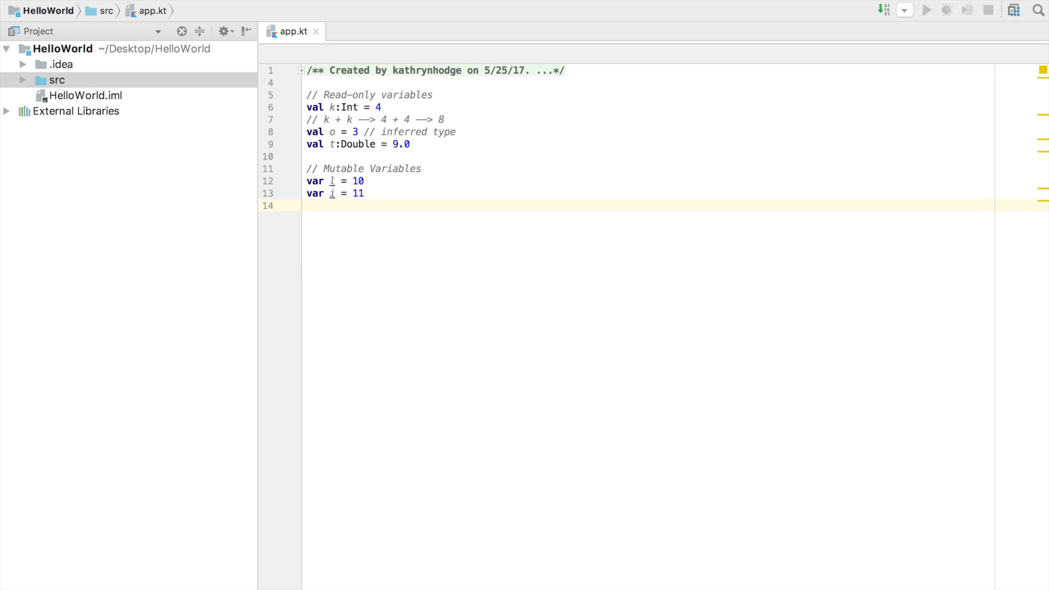
{"action": "type", "text": "var"}
{"action": "type", "text": " n:Int"}
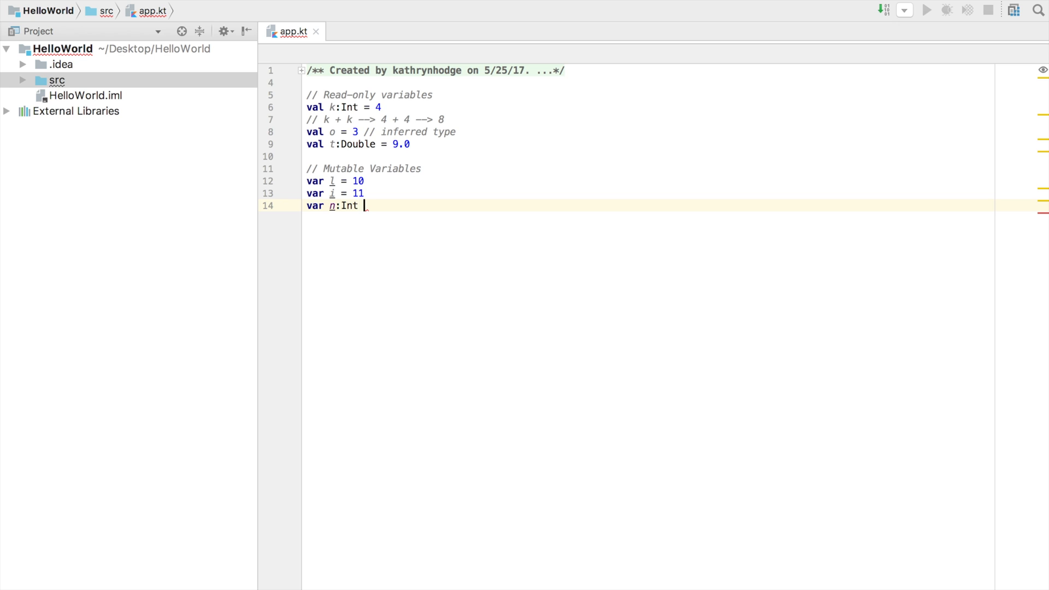
{"action": "type", "text": " = "}
{"action": "type", "text": "3"}
{"action": "key", "text": "Return"}
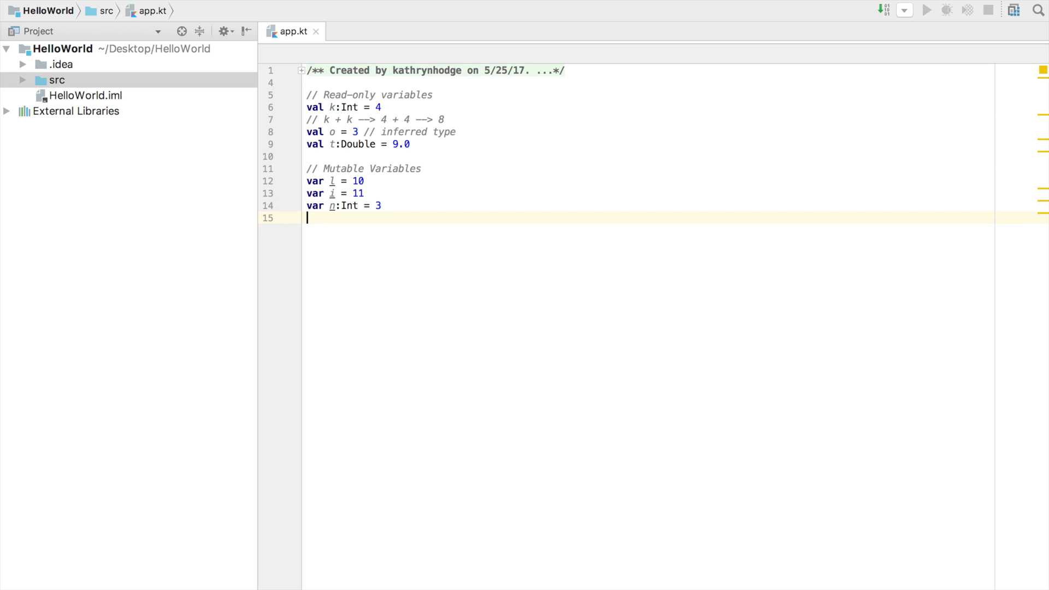
{"action": "type", "text": "va"}
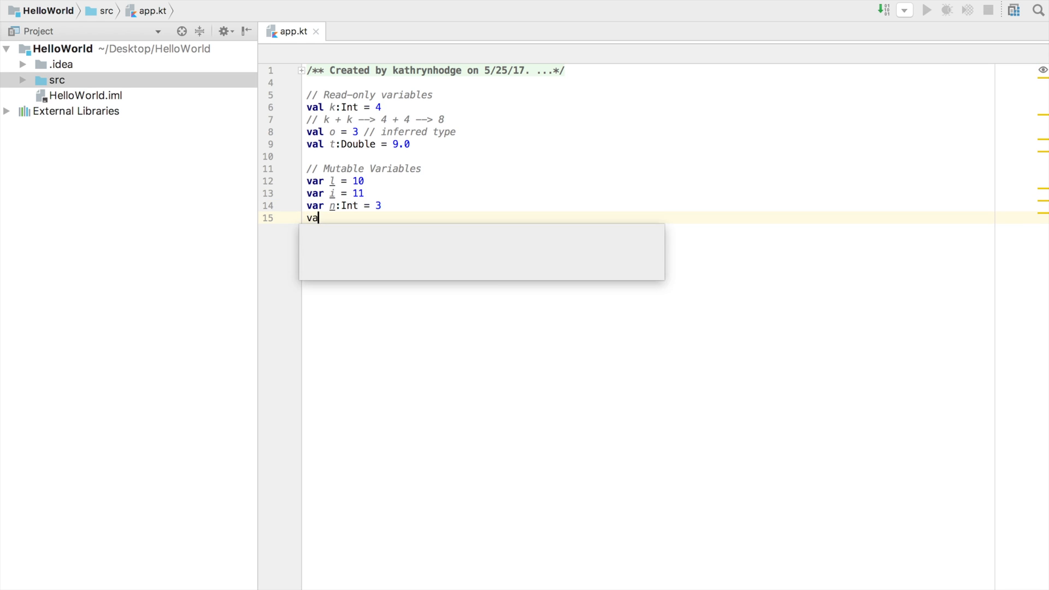
{"action": "type", "text": "r count"}
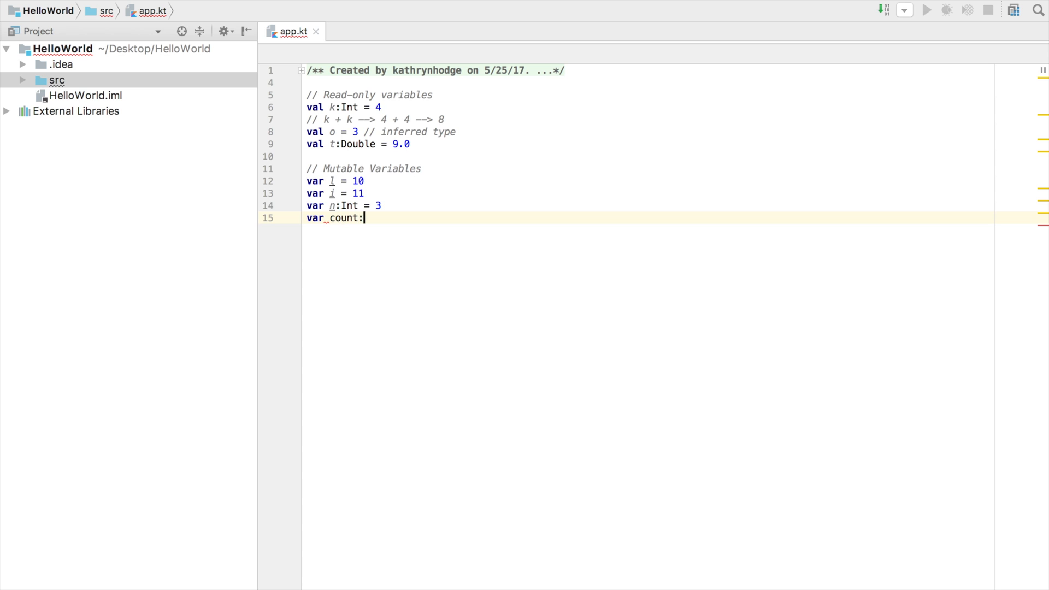
{"action": "type", "text": ":Int = "}
{"action": "type", "text": "0"}
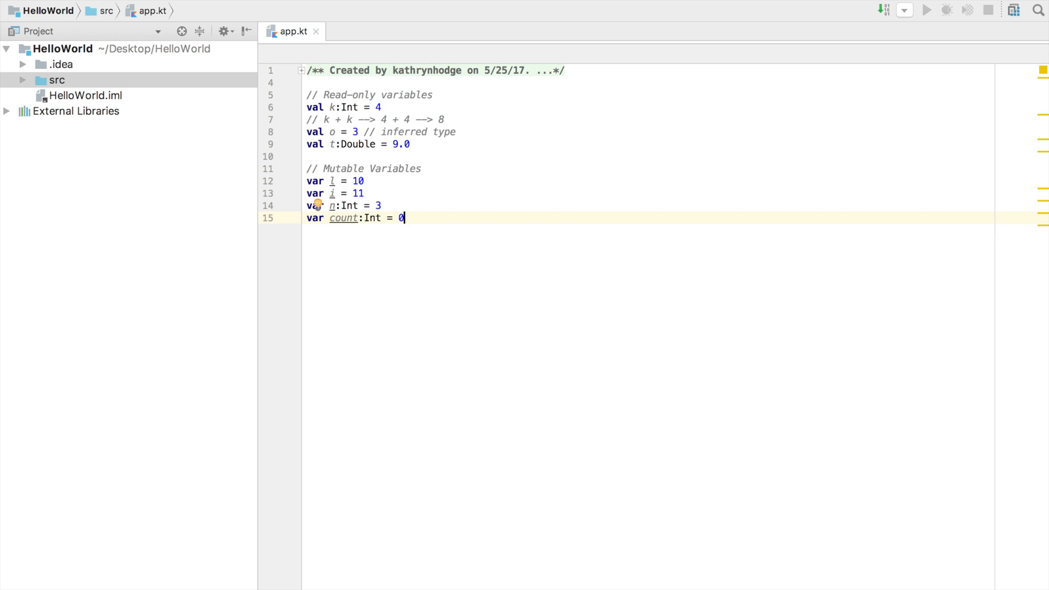
Write fun mult(a: Int, b: Int): Int returning a * b without a trailing semicolon
{"action": "key", "text": "Return"}
{"action": "key", "text": "Return"}
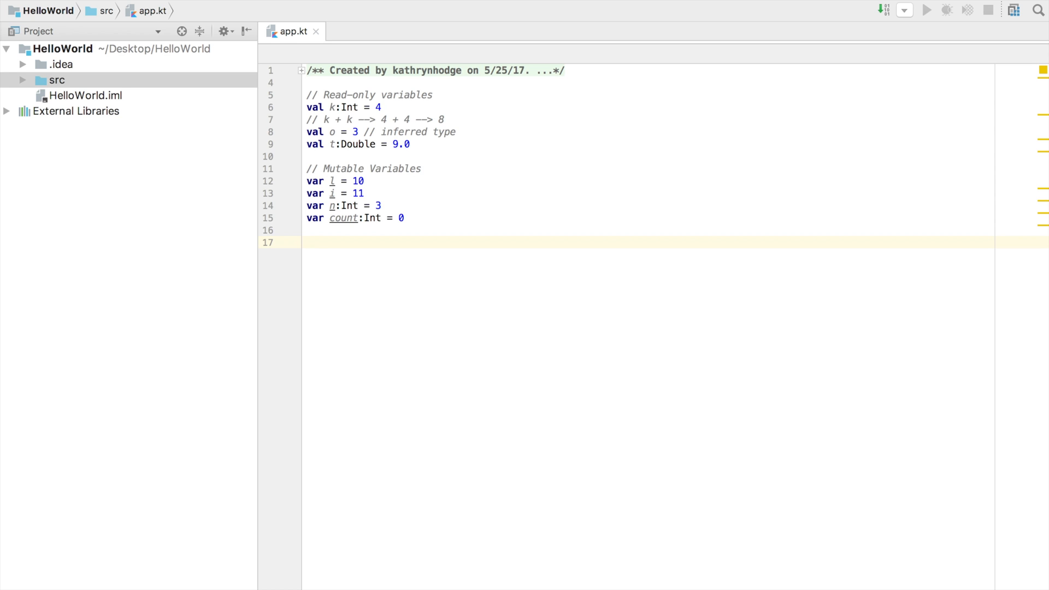
{"action": "type", "text": "fun "}
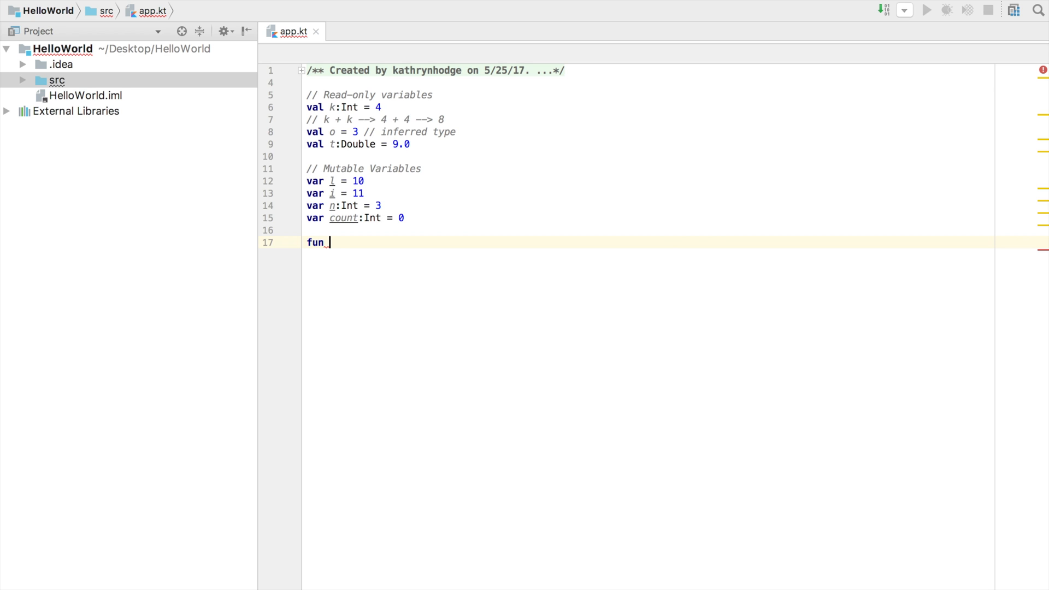
{"action": "type", "text": "mult("}
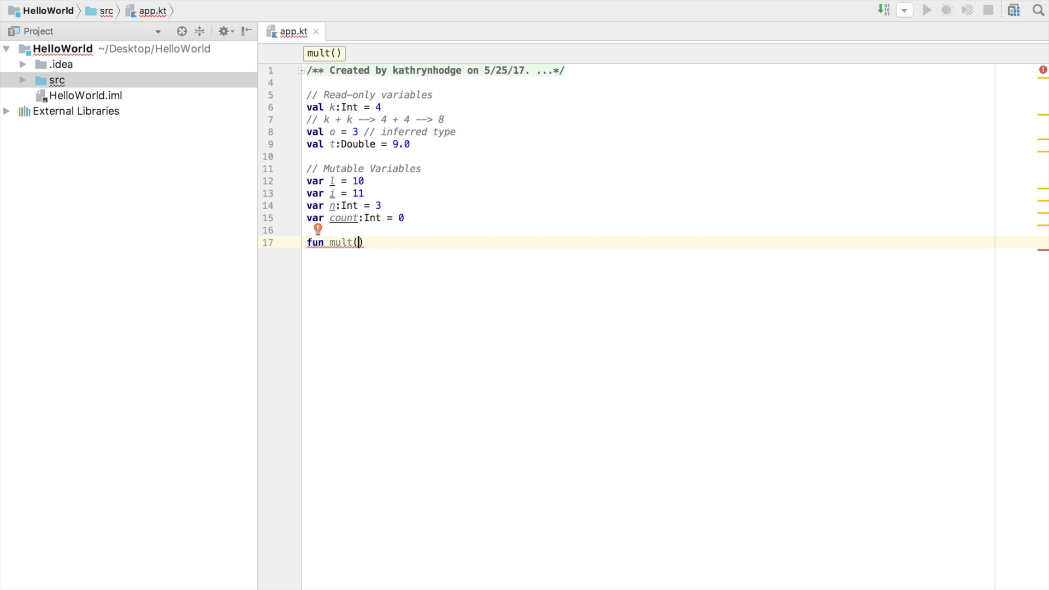
{"action": "type", "text": "a:"}
{"action": "type", "text": "Int"}
{"action": "type", "text": ", b"}
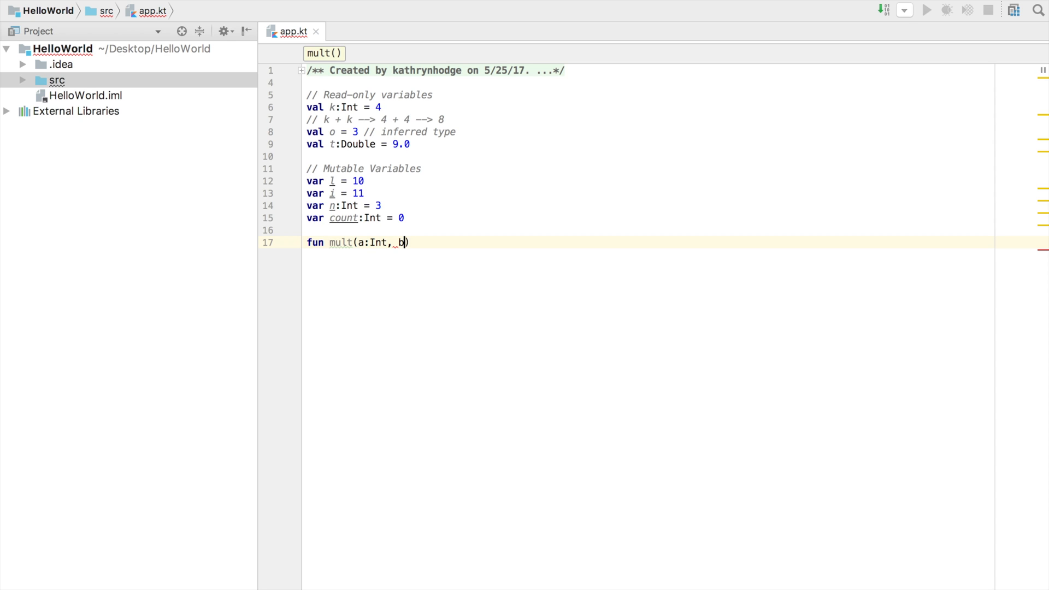
{"action": "type", "text": ":Int)"}
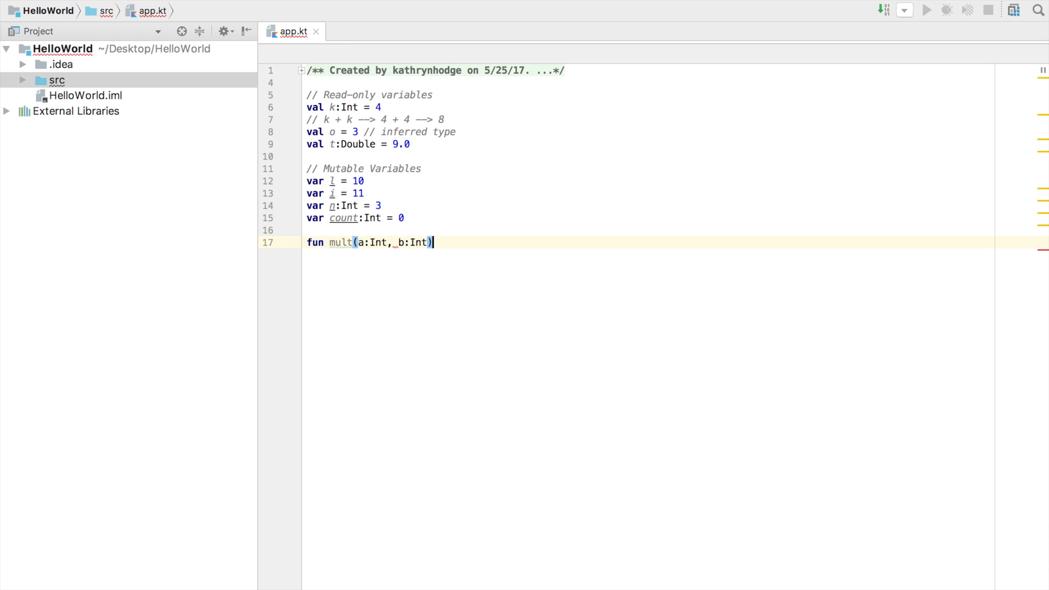
{"action": "type", "text": ":"}
{"action": "type", "text": "Int"}
{"action": "type", "text": " {"}
{"action": "key", "text": "Return"}
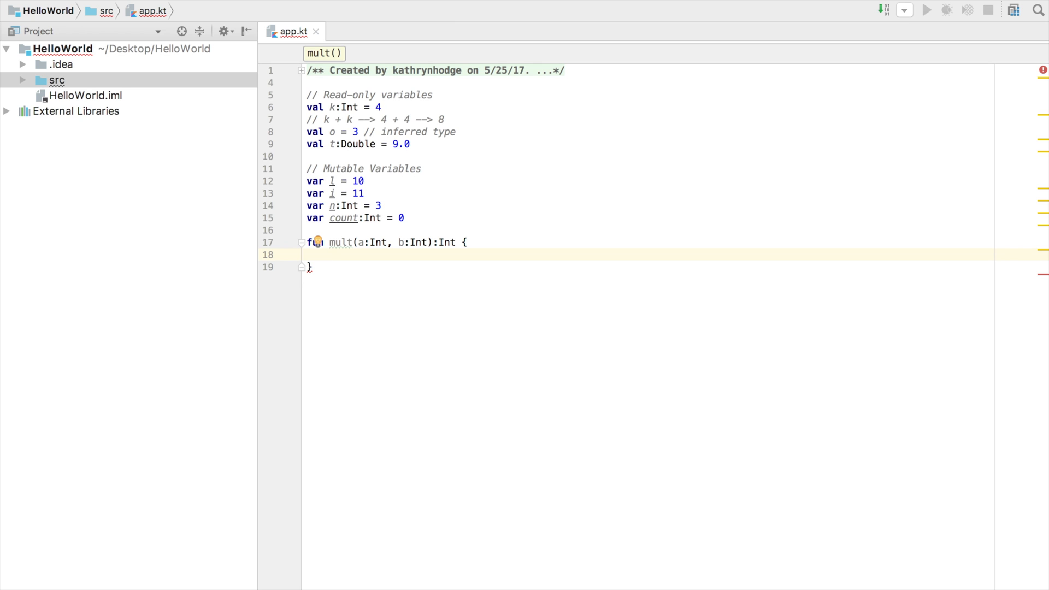
{"action": "type", "text": "return a "}
{"action": "type", "text": "* b;"}
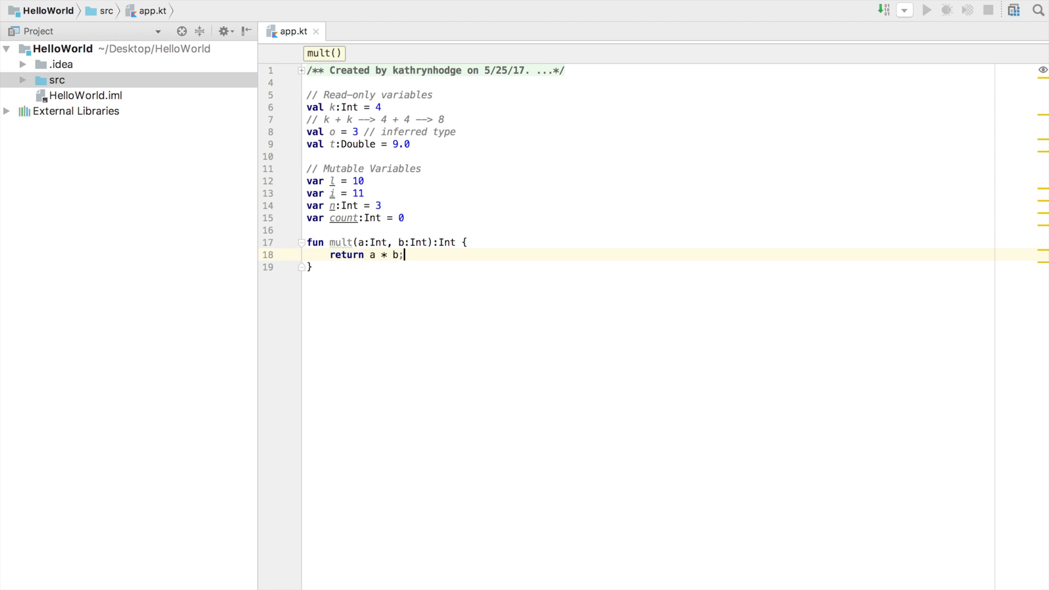
{"action": "key", "text": "BackSpace"}
Insert count = count + 1 as the first statement inside mult, before the return
{"action": "left_click", "coordinate": [502, 237]}
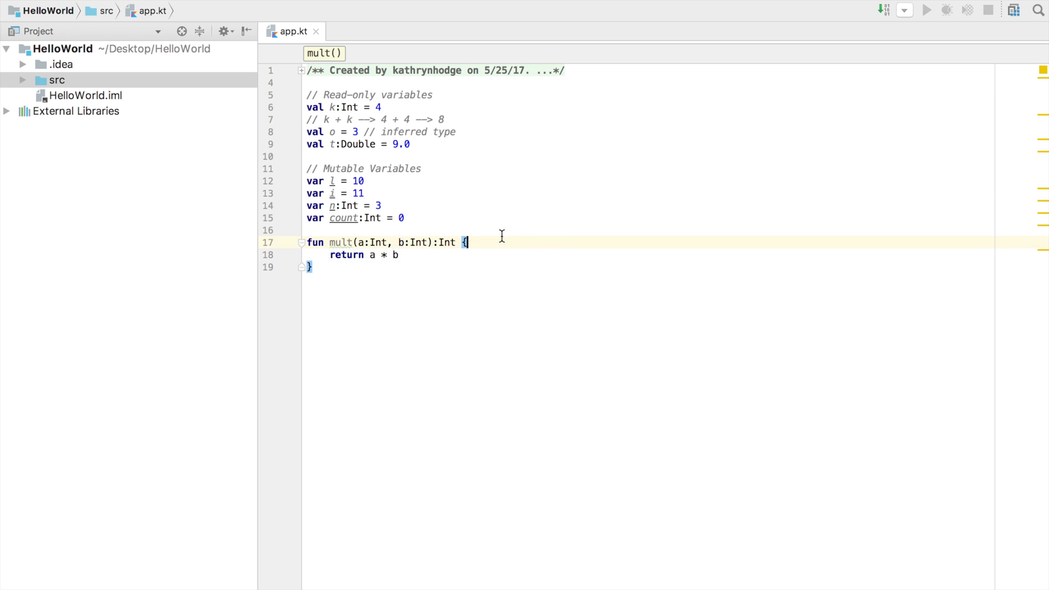
{"action": "key", "text": "Return"}
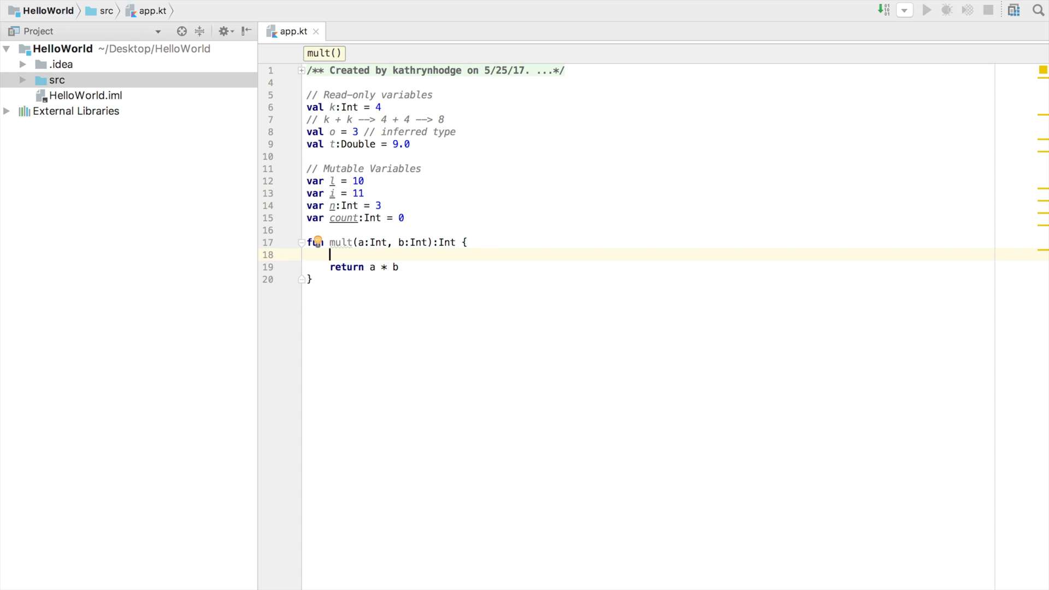
{"action": "type", "text": "count = "}
{"action": "type", "text": "count + 1"}
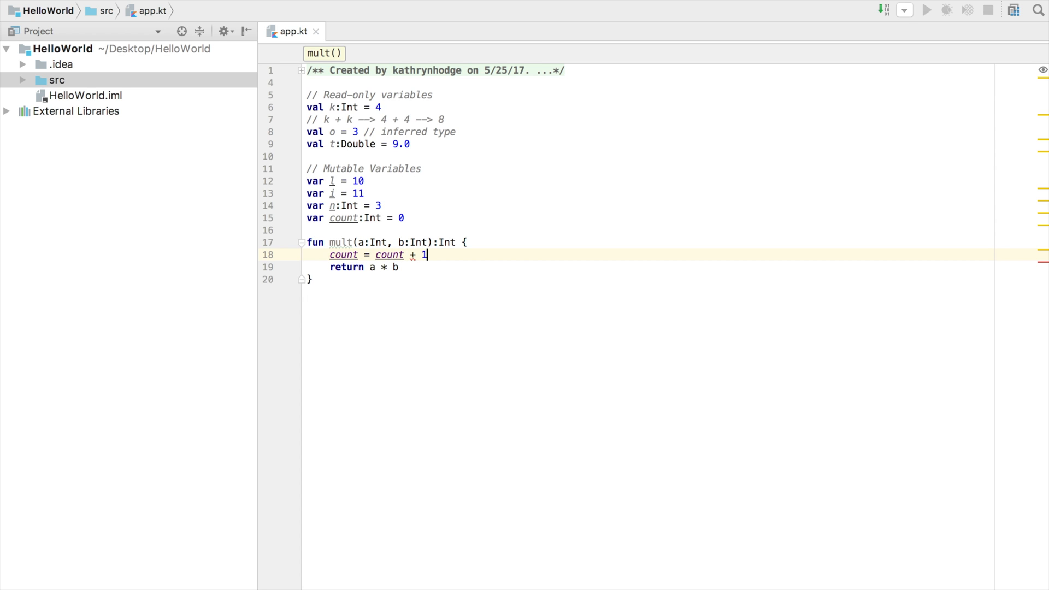
{"action": "left_click", "coordinate": [514, 270]}
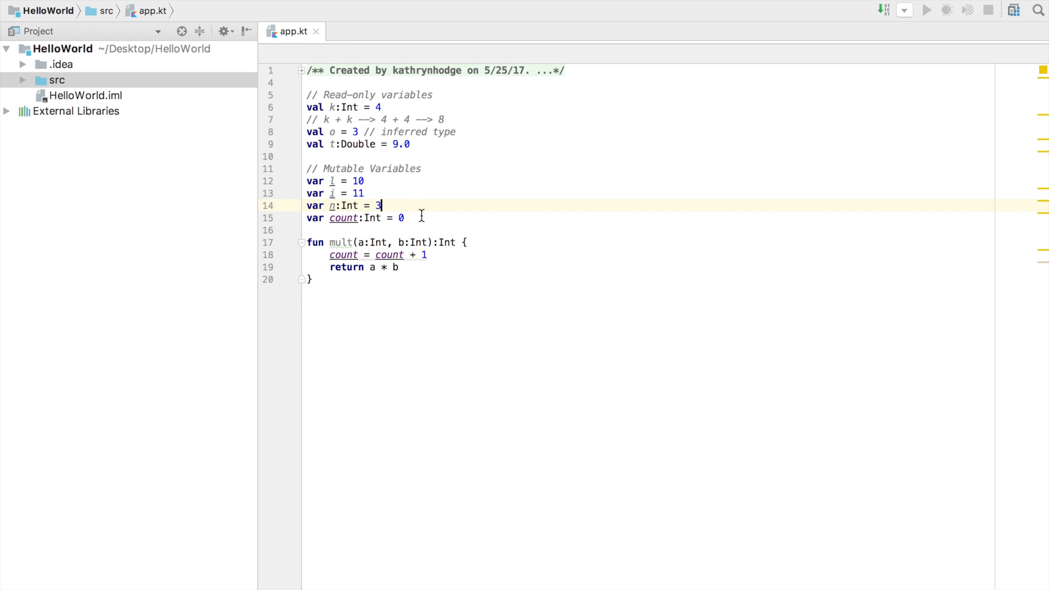
{"action": "left_click_drag", "start_coordinate": [405, 218], "coordinate": [281, 84]}
{"action": "left_click", "coordinate": [400, 254]}
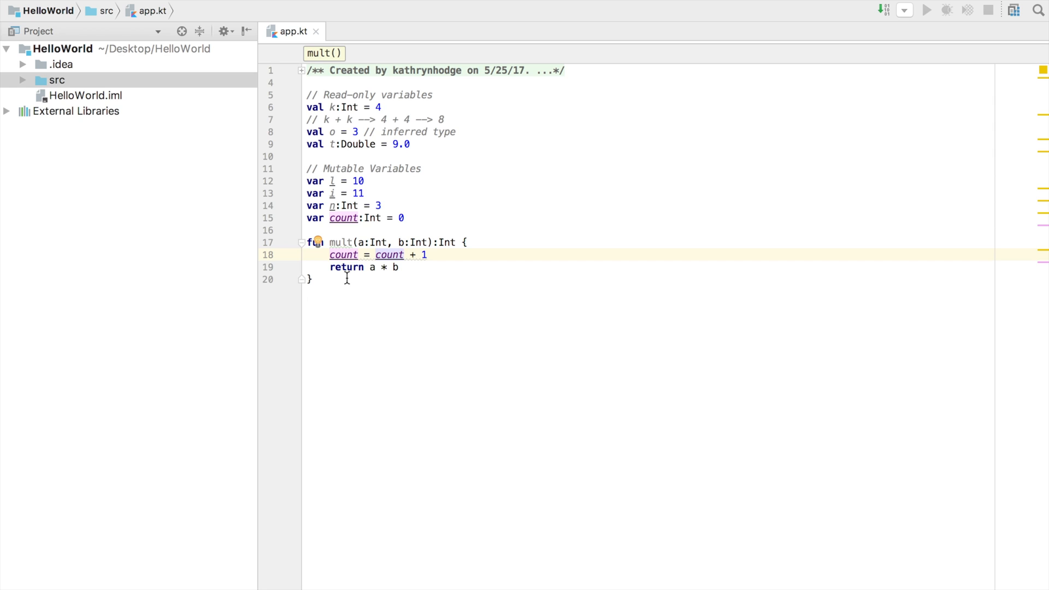
{"action": "left_click", "coordinate": [347, 279]}
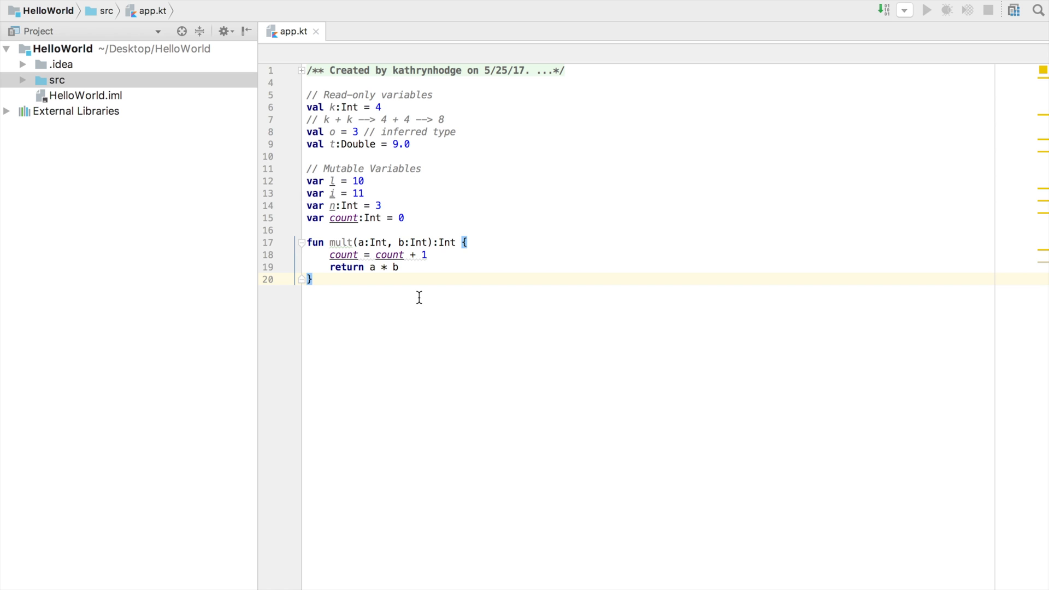
Write an empty fun main(args: Array<String>) { } below mult
{"action": "key", "text": "Return"}
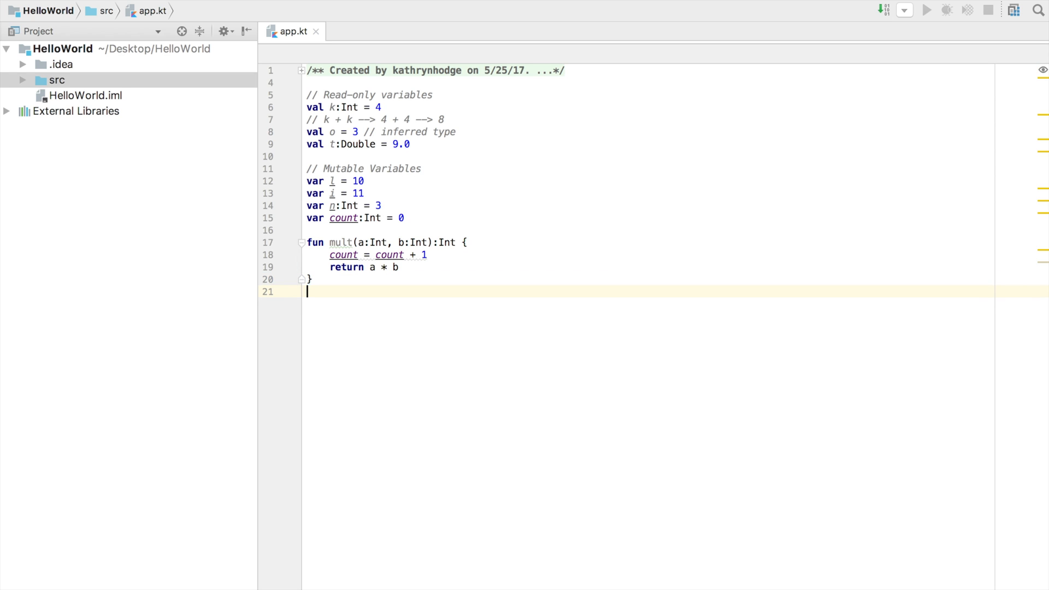
{"action": "key", "text": "Return"}
{"action": "type", "text": "f"}
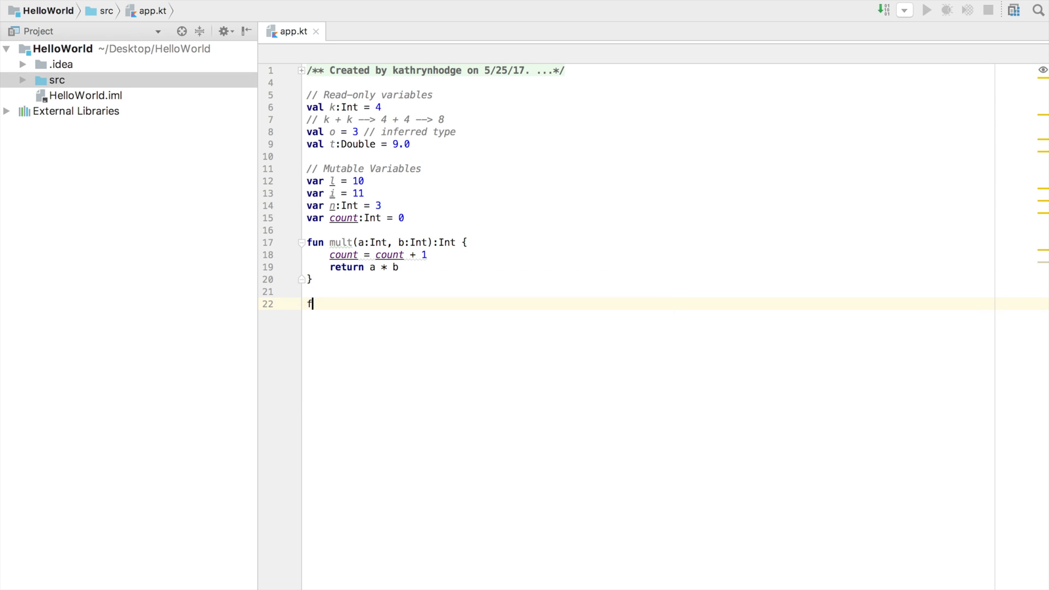
{"action": "type", "text": "un main"}
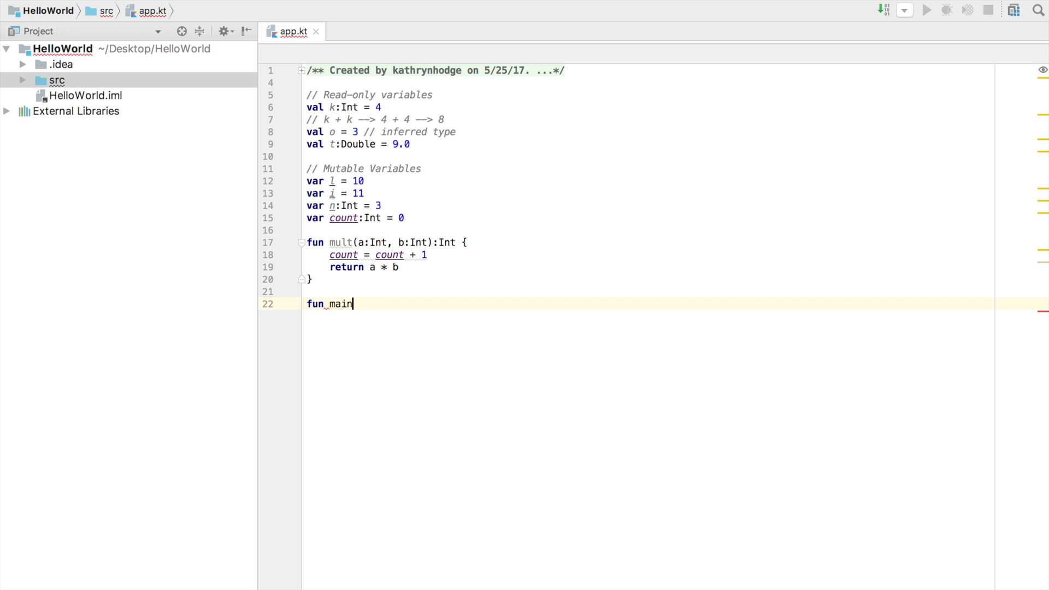
{"action": "type", "text": "("}
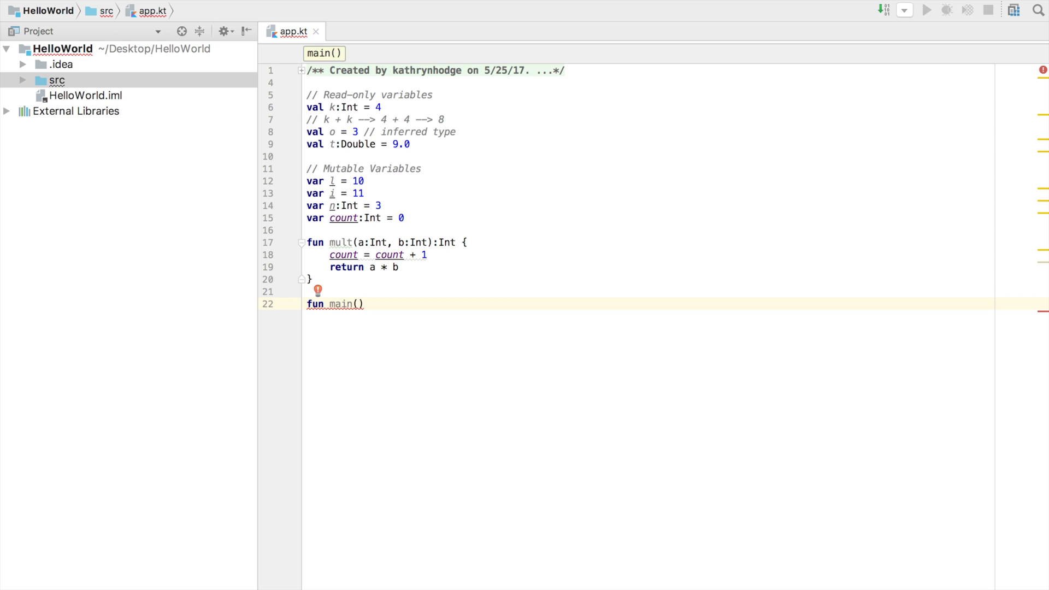
{"action": "type", "text": "args:"}
{"action": "type", "text": " Arra"}
{"action": "type", "text": "y<String>"}
{"action": "key", "text": "End"}
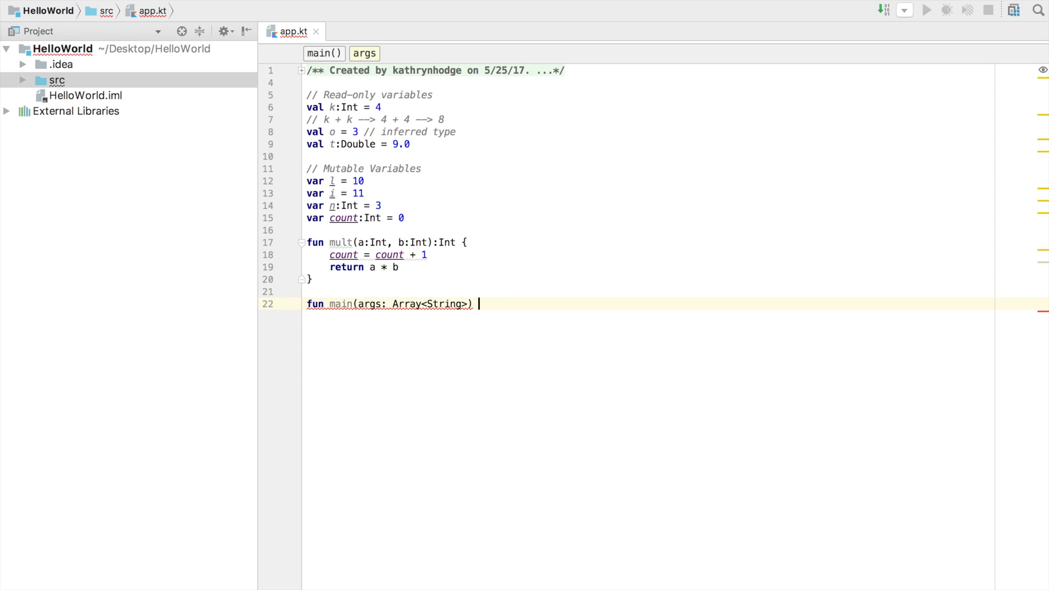
{"action": "type", "text": "{"}
{"action": "key", "text": "Return"}
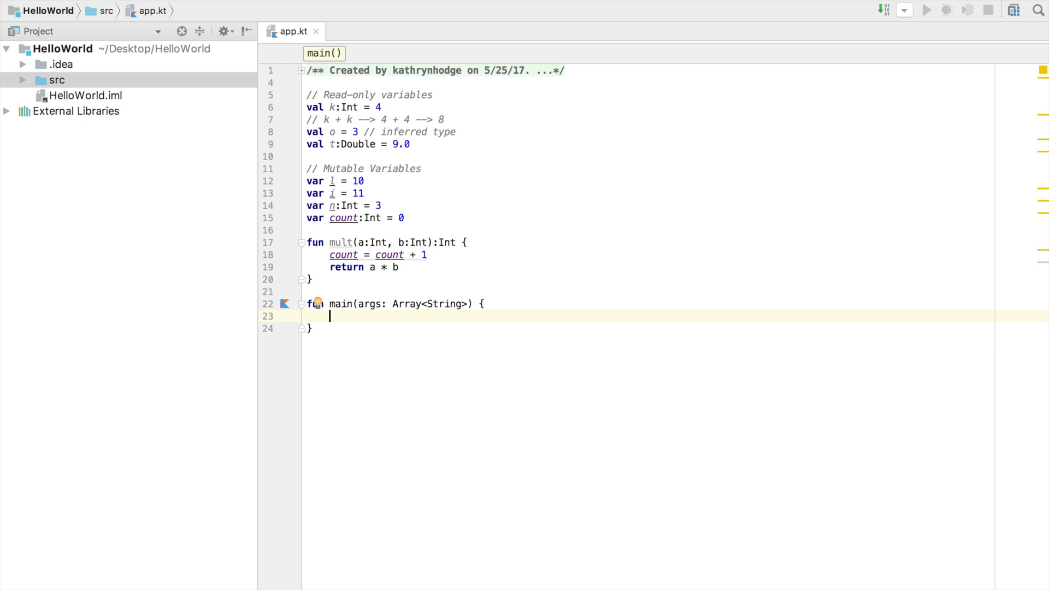
{"action": "key", "text": "Down"}
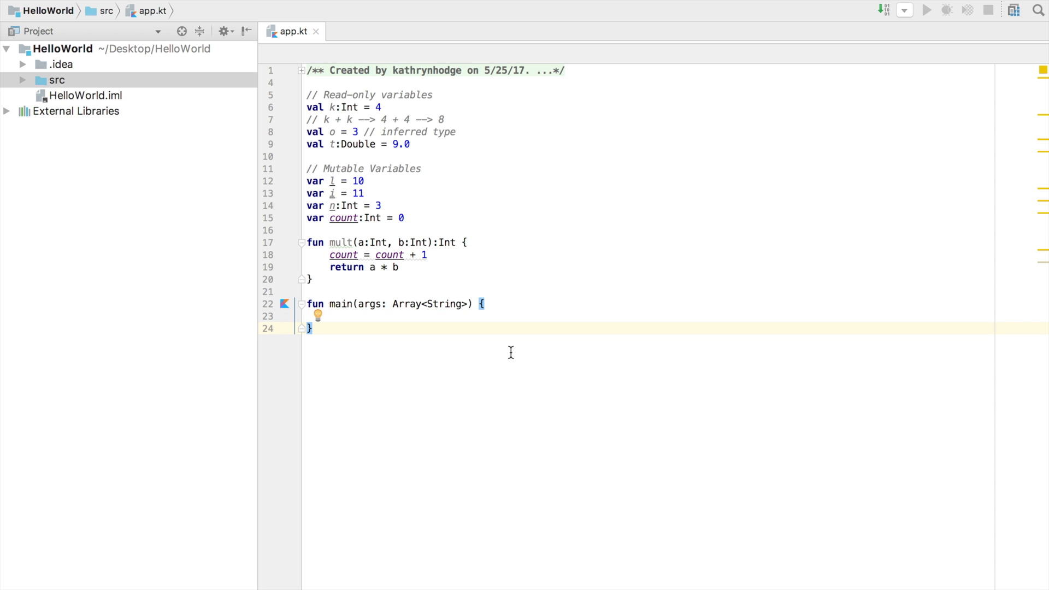
{"action": "left_click_drag", "start_coordinate": [312, 329], "coordinate": [492, 307]}
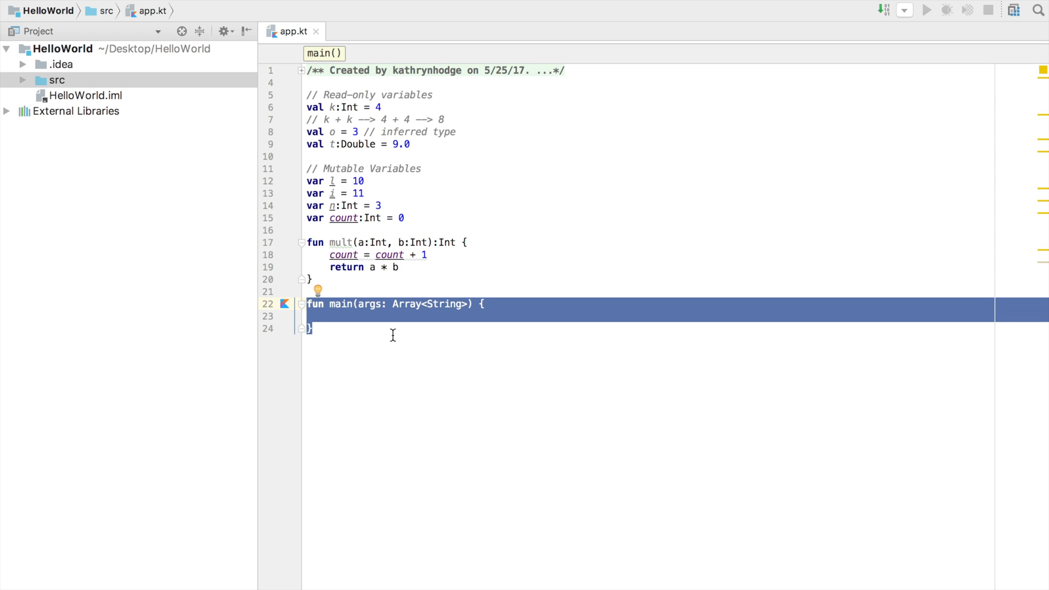
{"action": "left_click", "coordinate": [419, 323]}
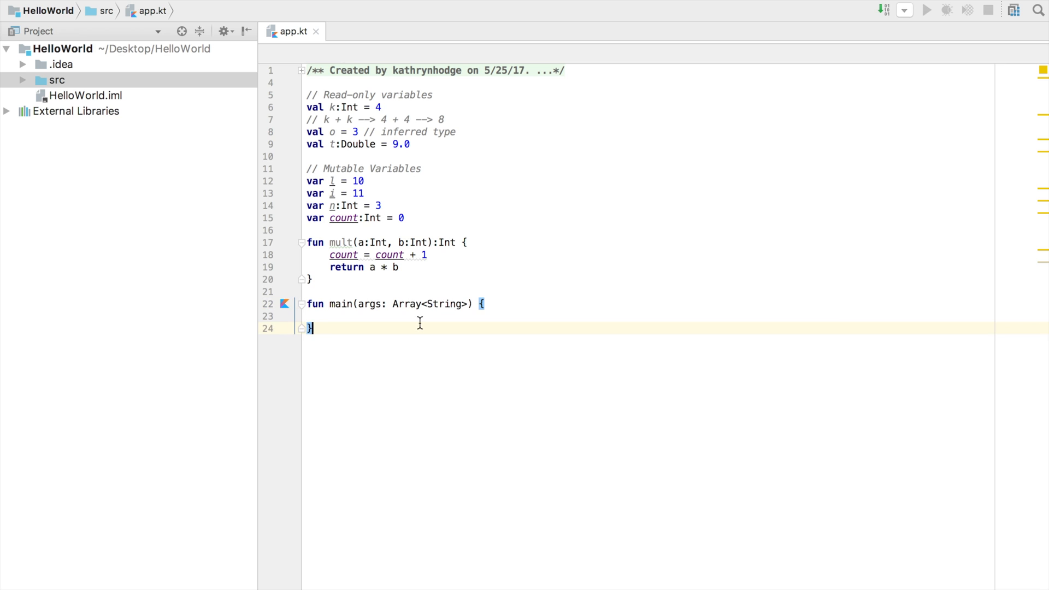
{"action": "left_click", "coordinate": [319, 280]}
{"action": "left_click_drag", "start_coordinate": [312, 279], "coordinate": [276, 51]}
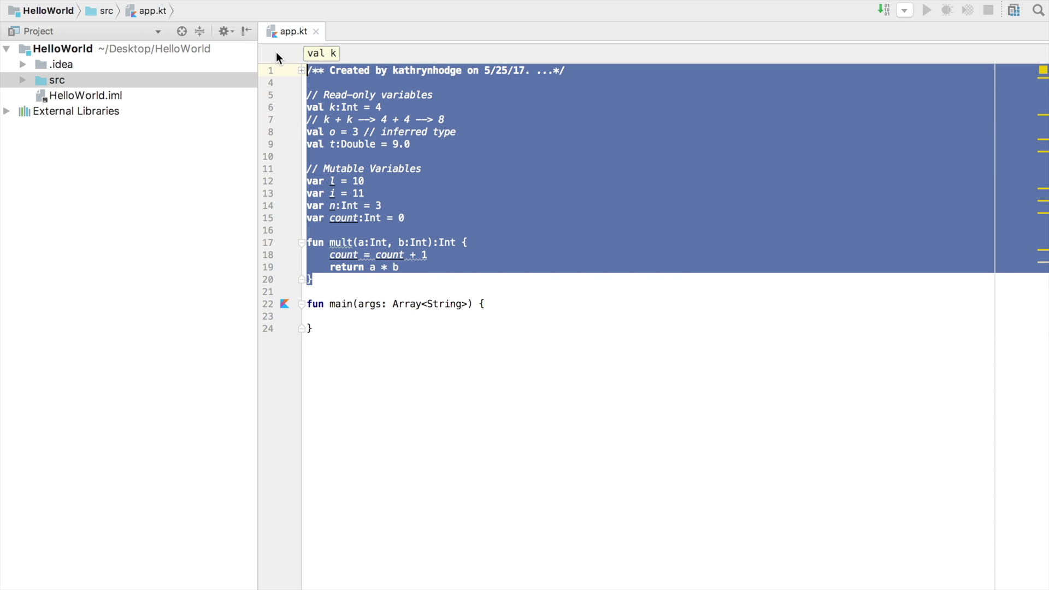
{"action": "left_click", "coordinate": [423, 255]}
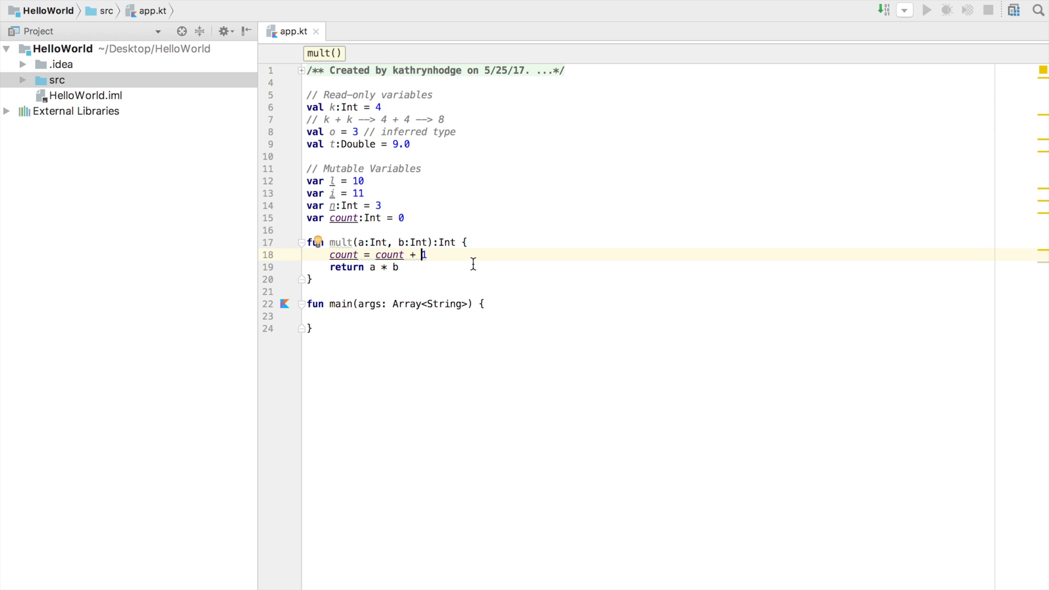
{"action": "left_click_drag", "start_coordinate": [324, 327], "coordinate": [306, 305]}
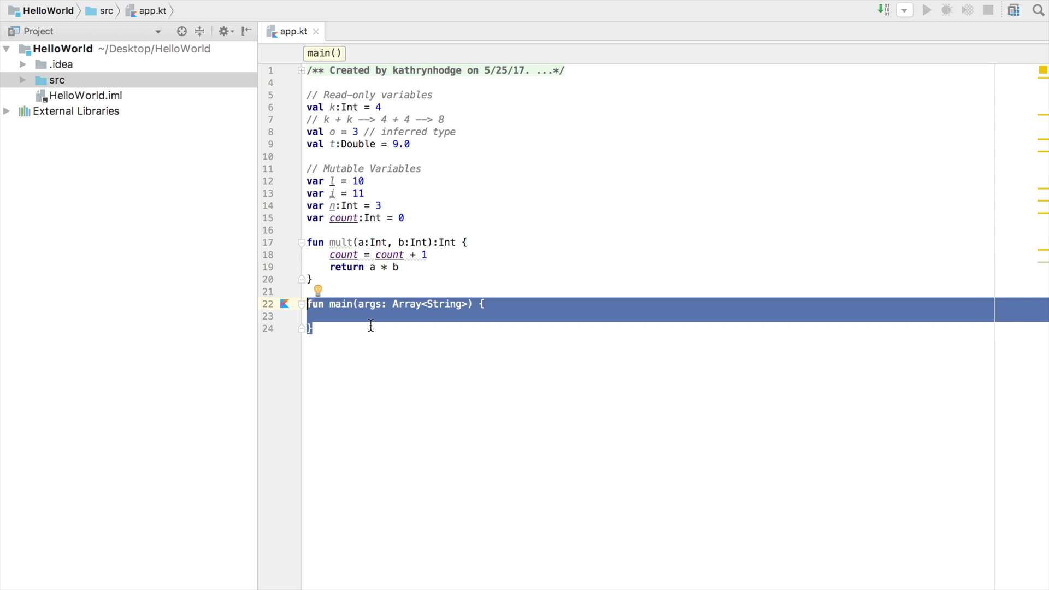
{"action": "left_click", "coordinate": [438, 317]}
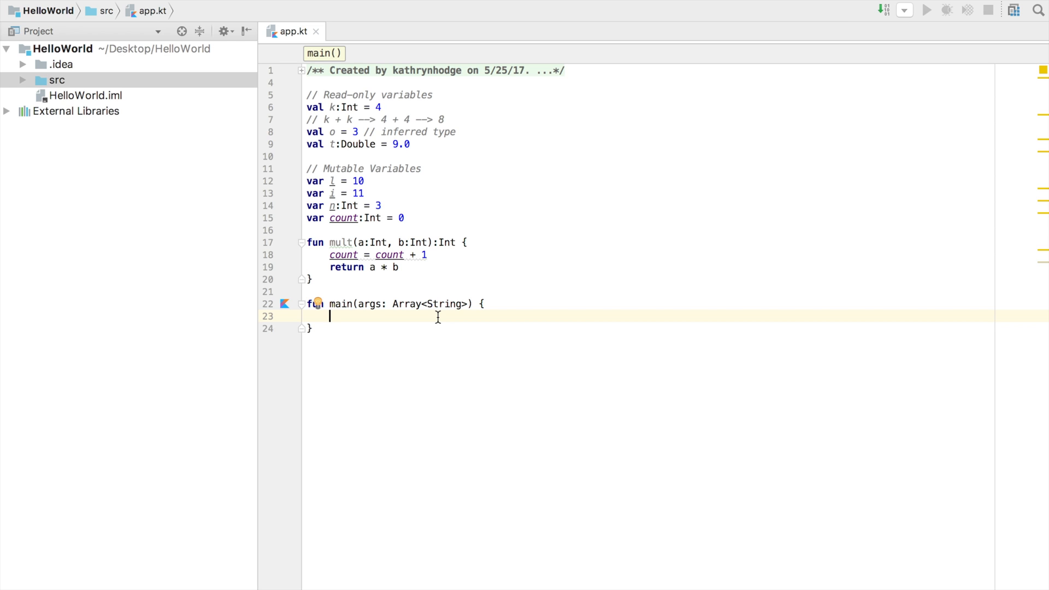
{"action": "type", "text": "mult("}
{"action": "type", "text": "4, 5"}
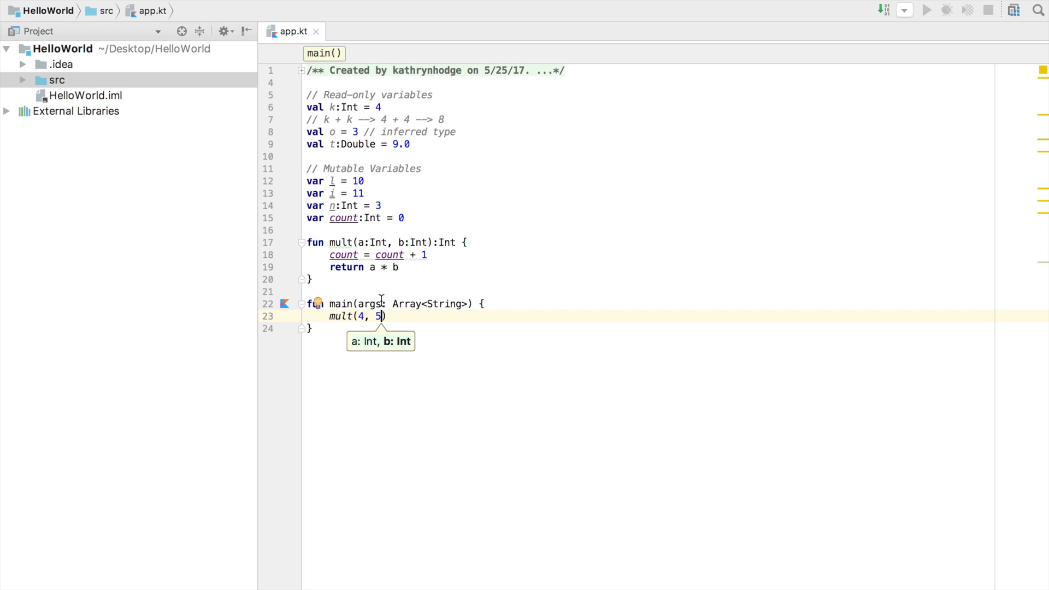
Call mult(4, 5) inside main's body
{"action": "left_click", "coordinate": [422, 342]}
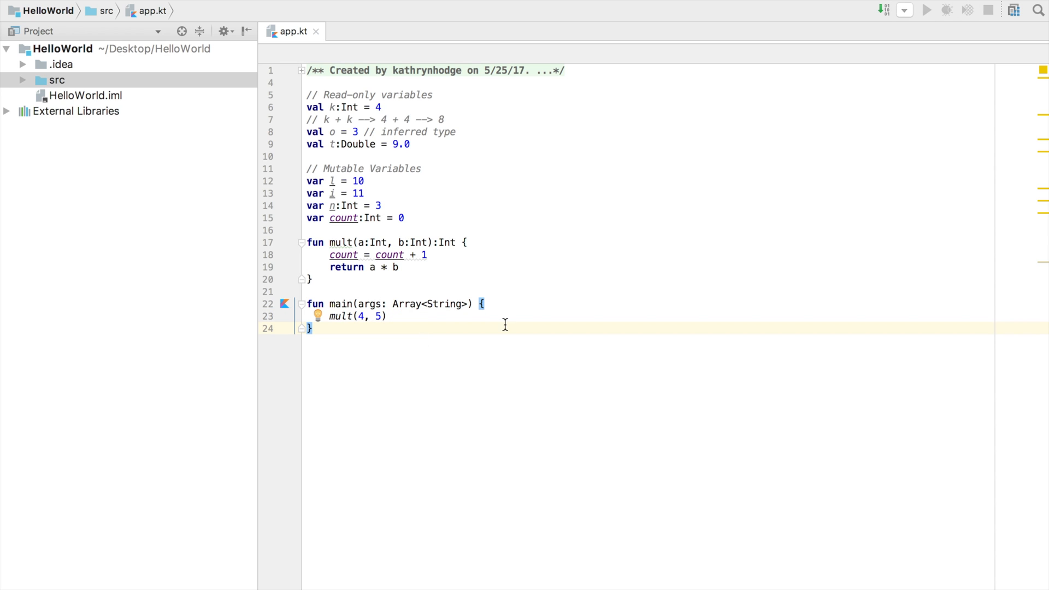
Run AppKt from main's gutter icon so it finishes with exit code 0
{"action": "left_click", "coordinate": [285, 305]}
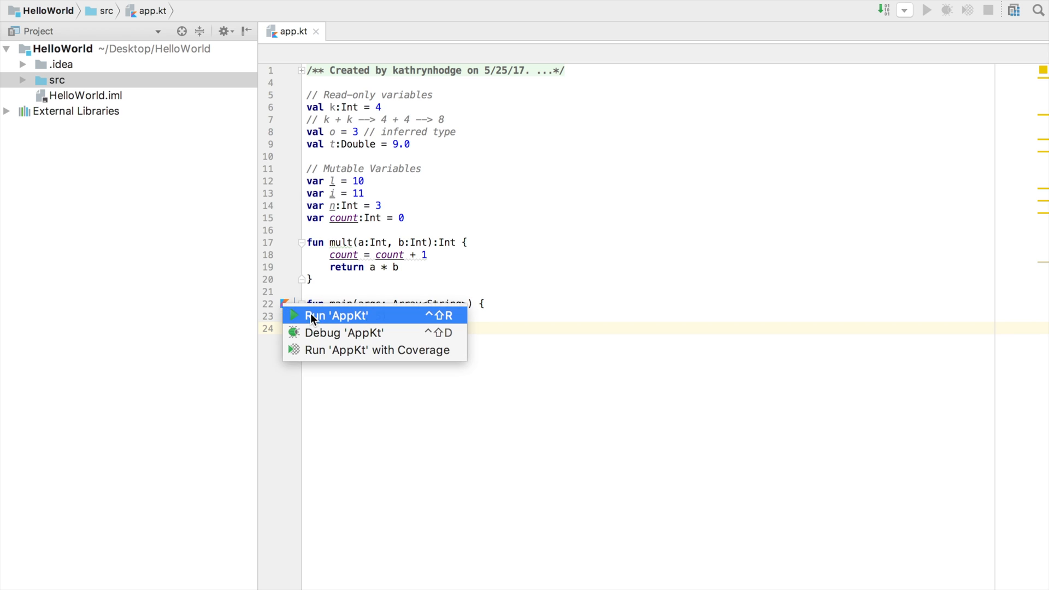
{"action": "left_click", "coordinate": [312, 318]}
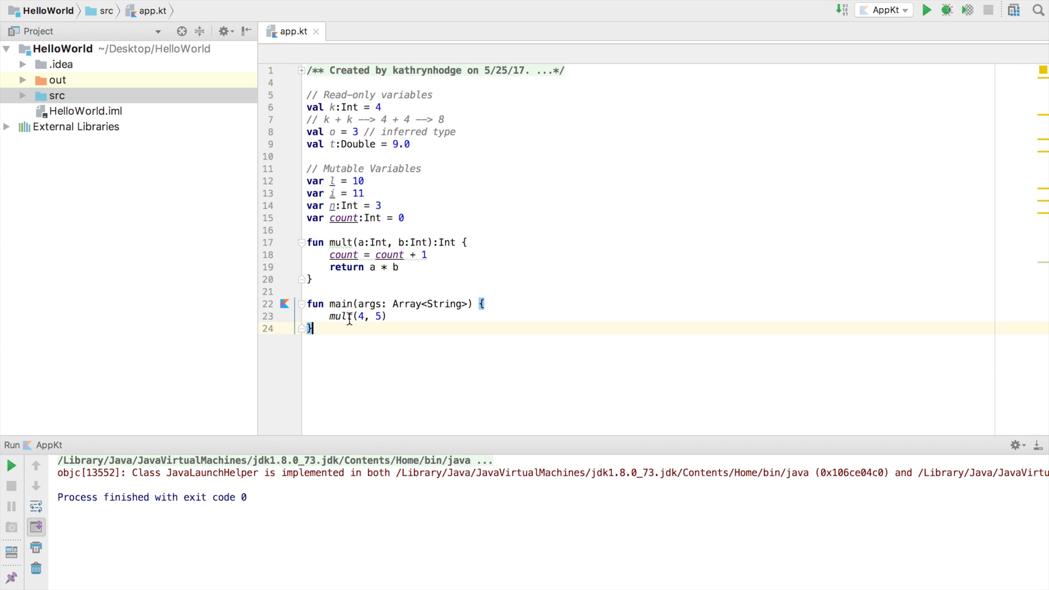
{"action": "left_click", "coordinate": [330, 317]}
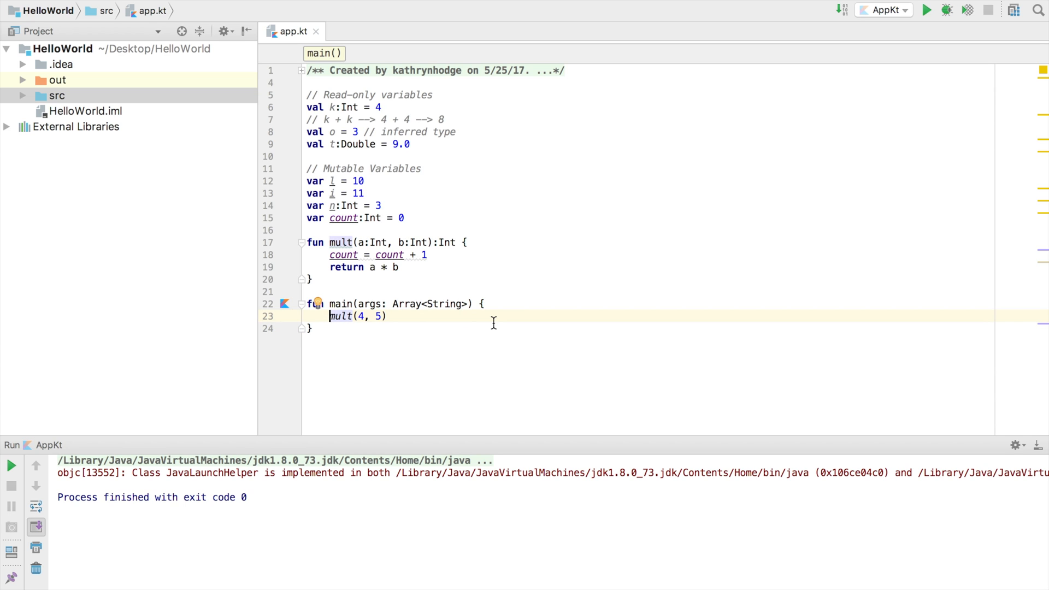
{"action": "type", "text": "println("}
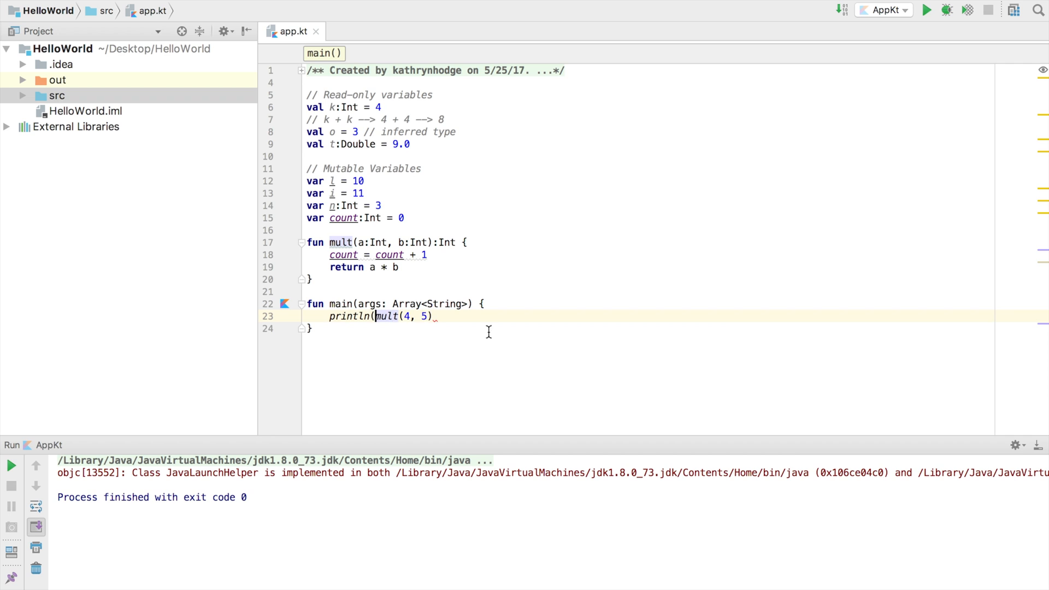
Wrap the call as println(mult(4, 5)) and rerun so 20 is printed
{"action": "key", "text": "End"}
{"action": "type", "text": ")"}
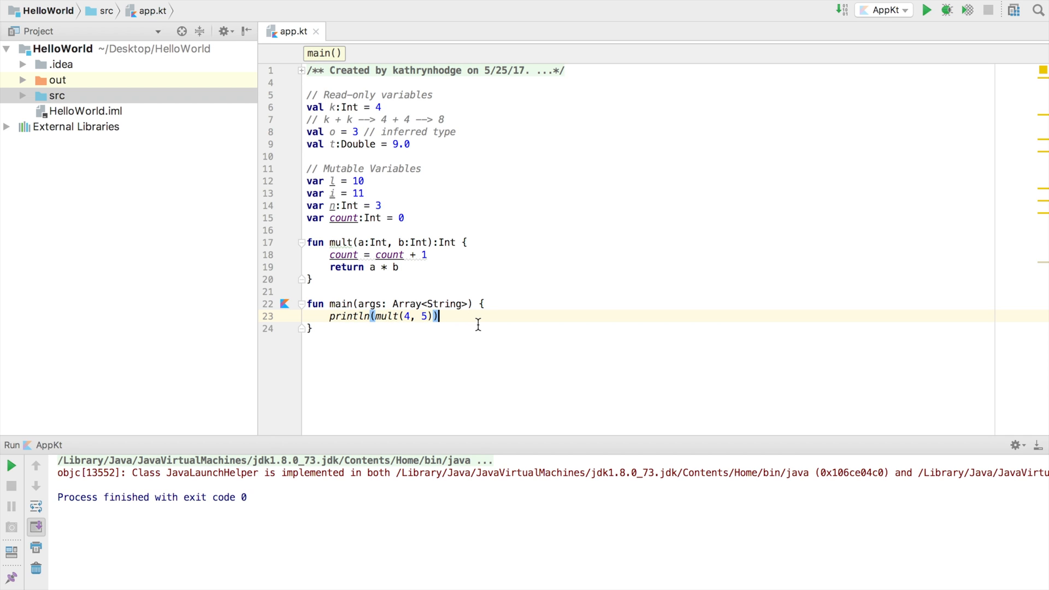
{"action": "left_click", "coordinate": [926, 10]}
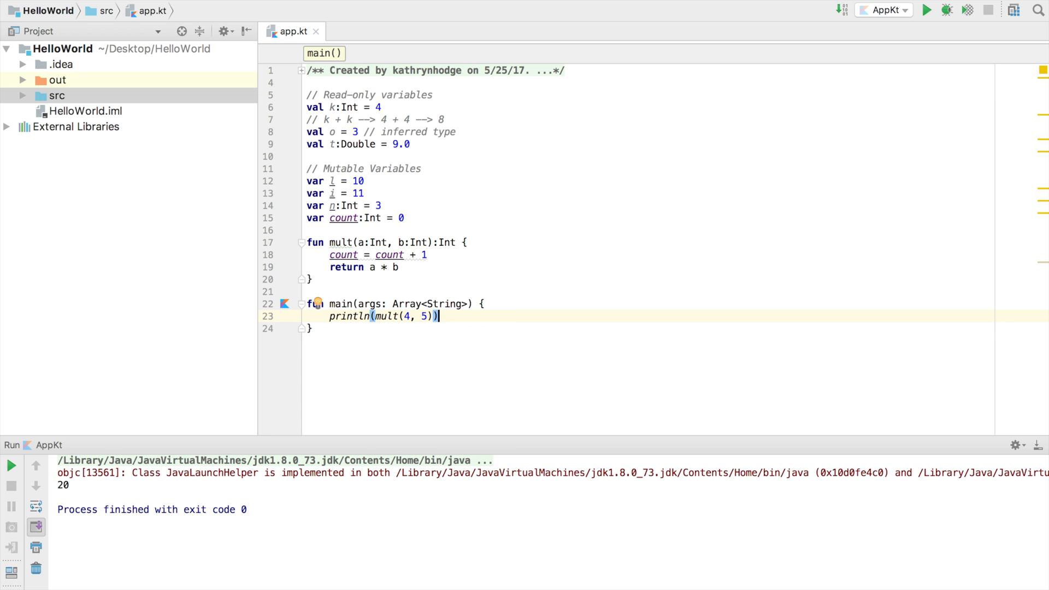
{"action": "key", "text": "Return"}
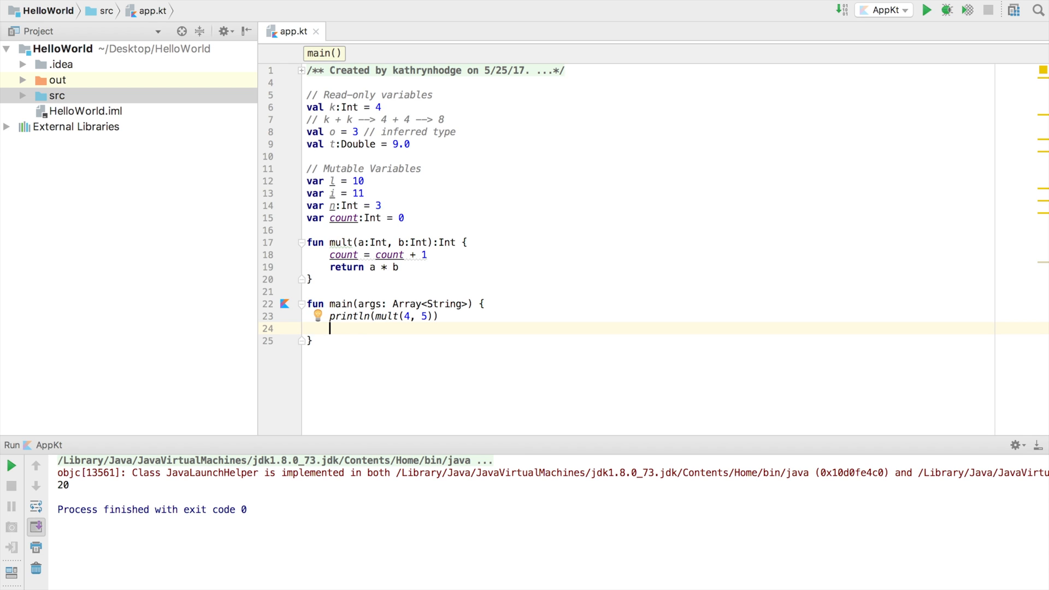
{"action": "type", "text": "println(\"T"}
{"action": "type", "text": "he count is "}
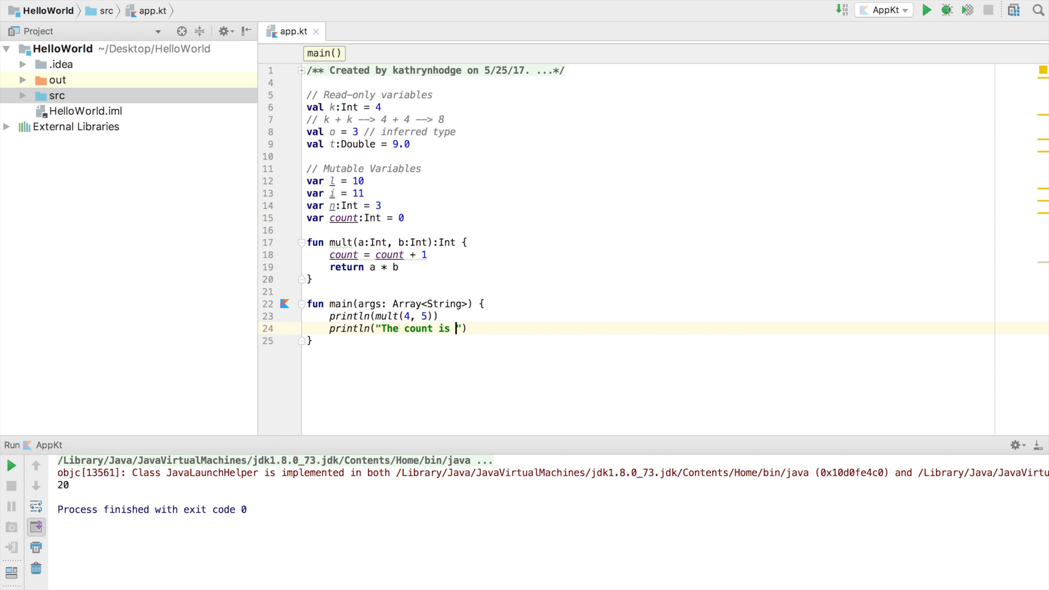
{"action": "type", "text": "${"}
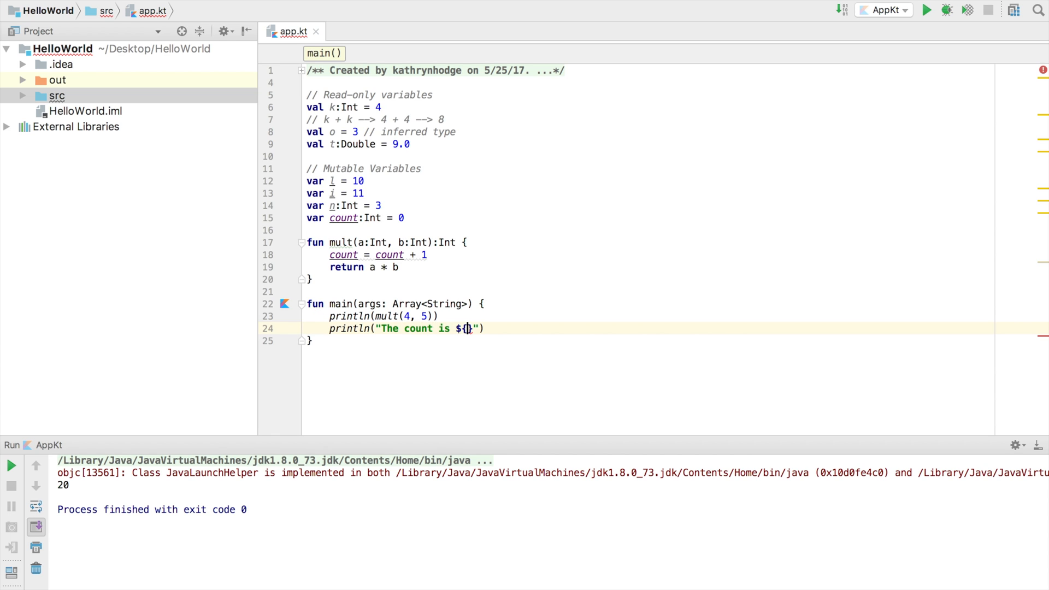
{"action": "type", "text": "count"}
Add println("The count is ${count}") in main and rerun to show "The count is 1"
{"action": "key", "text": "End"}
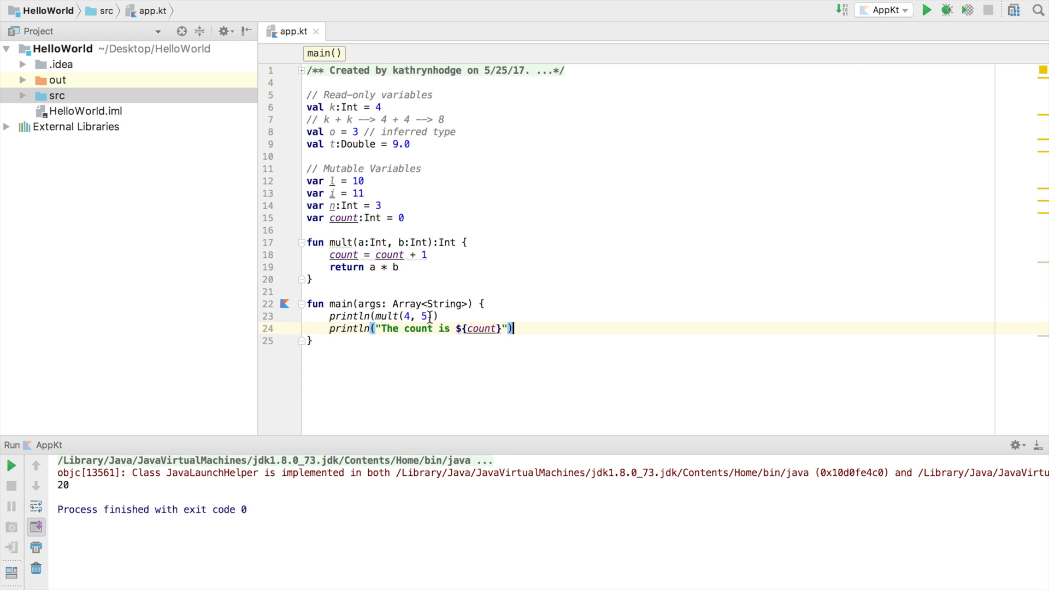
{"action": "left_click", "coordinate": [926, 11]}
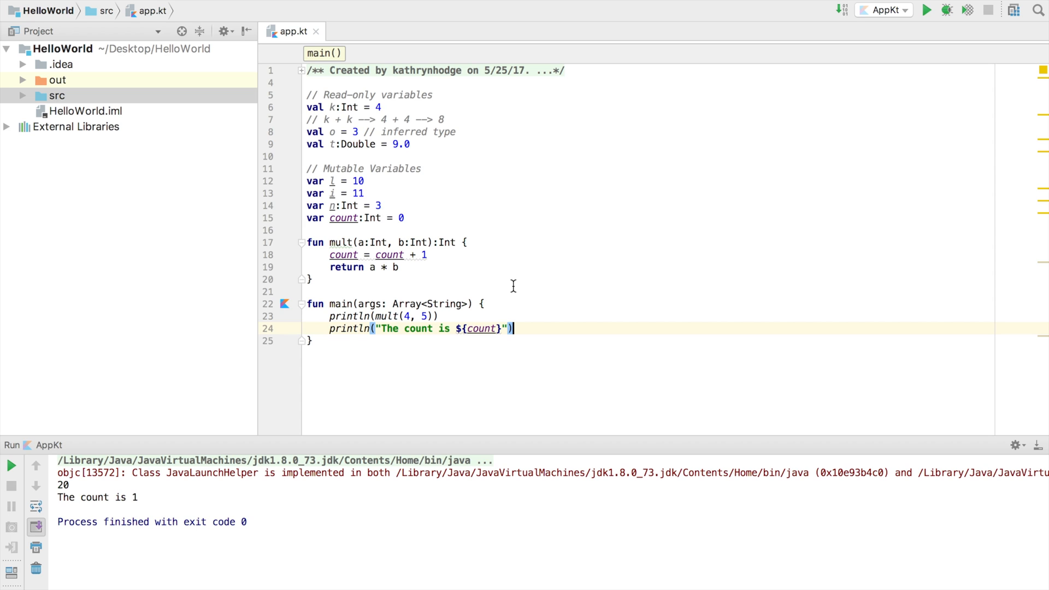
Write fun hi(name:String) = "Hi $name" // inferred return type between mult and main
{"action": "left_click", "coordinate": [356, 279]}
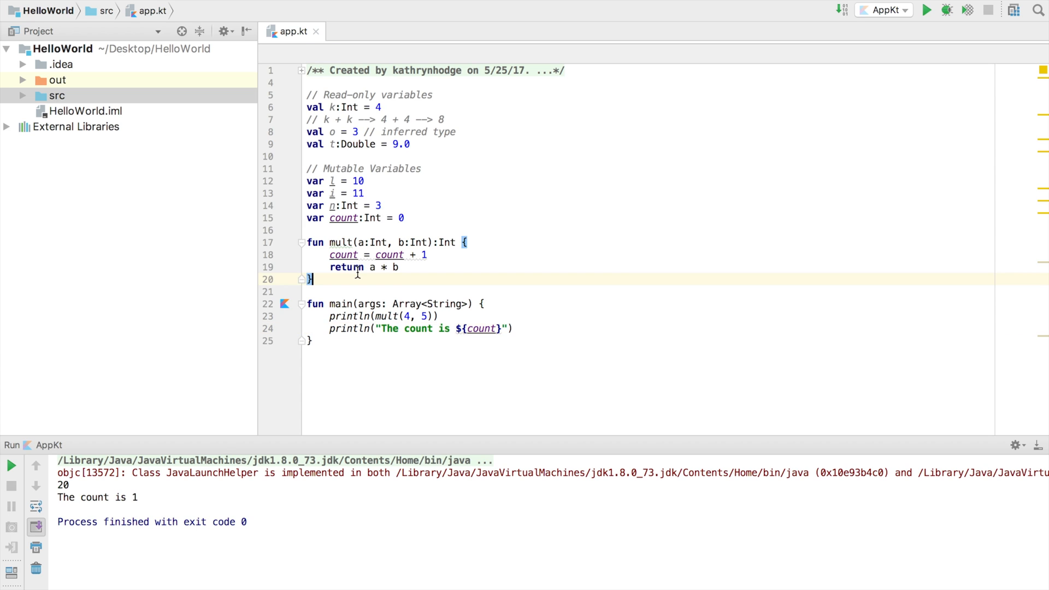
{"action": "key", "text": "Return"}
{"action": "key", "text": "Return"}
{"action": "type", "text": "func "}
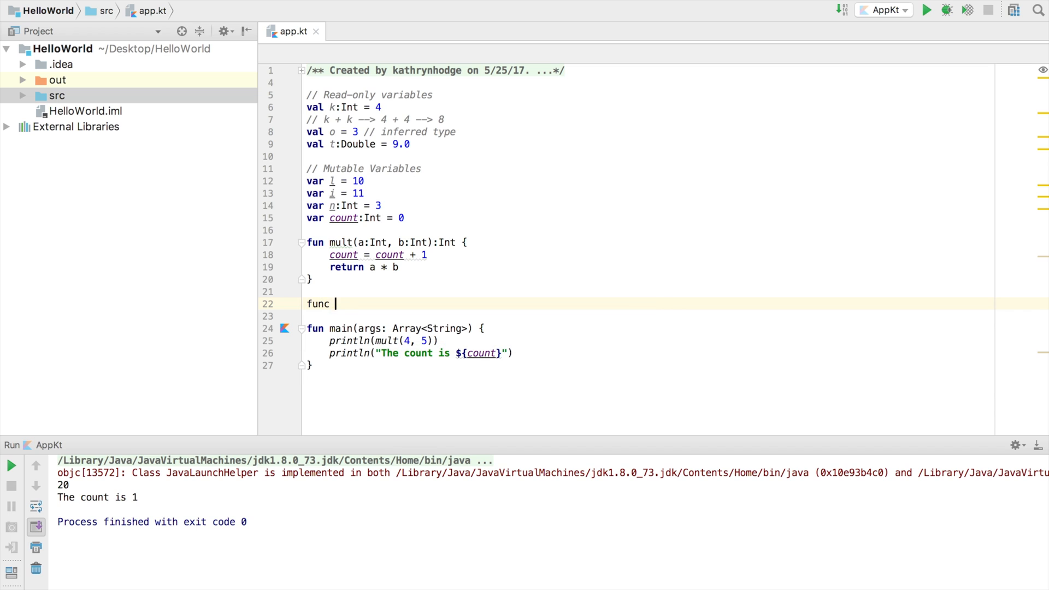
{"action": "type", "text": "hi"}
{"action": "key", "text": "BackSpace"}
{"action": "key", "text": "BackSpace"}
{"action": "key", "text": "BackSpace"}
{"action": "key", "text": "BackSpace"}
{"action": "type", "text": "hi"}
{"action": "type", "text": "()"}
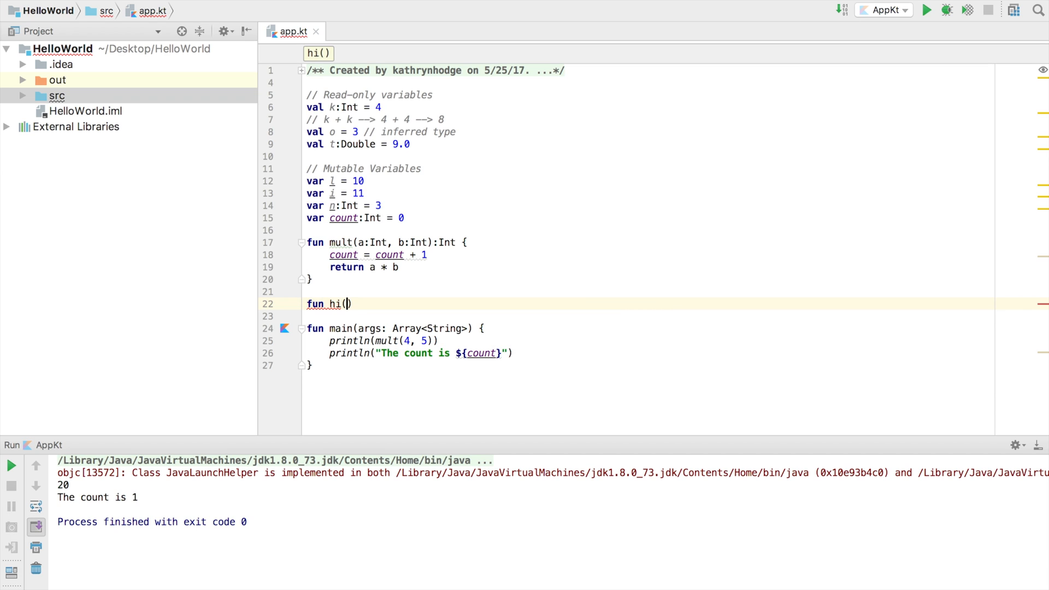
{"action": "type", "text": "name:String"}
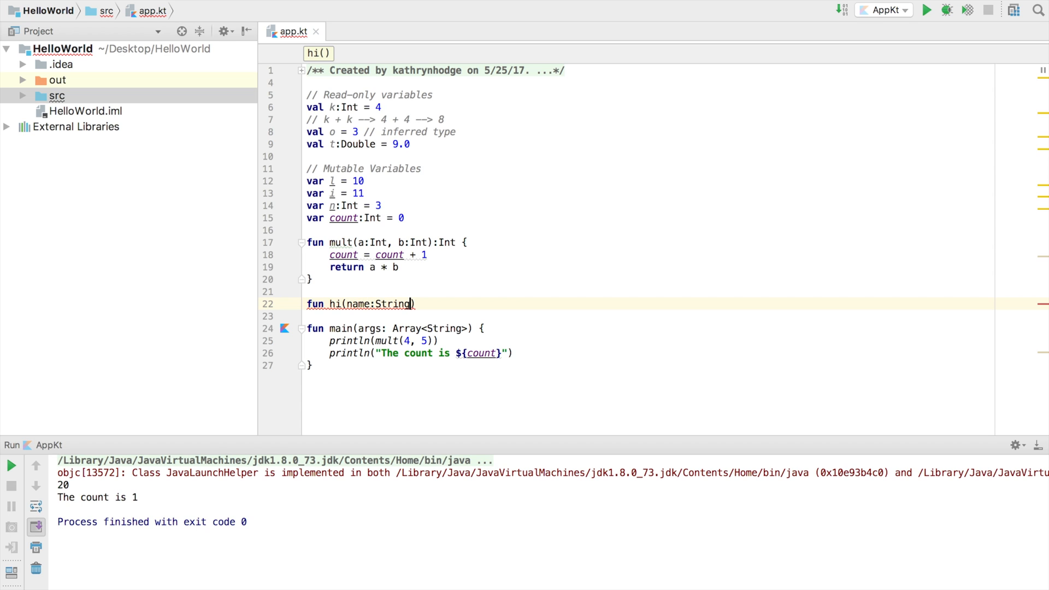
{"action": "key", "text": "Right"}
{"action": "type", "text": "= "}
{"action": "type", "text": "\"Hi "}
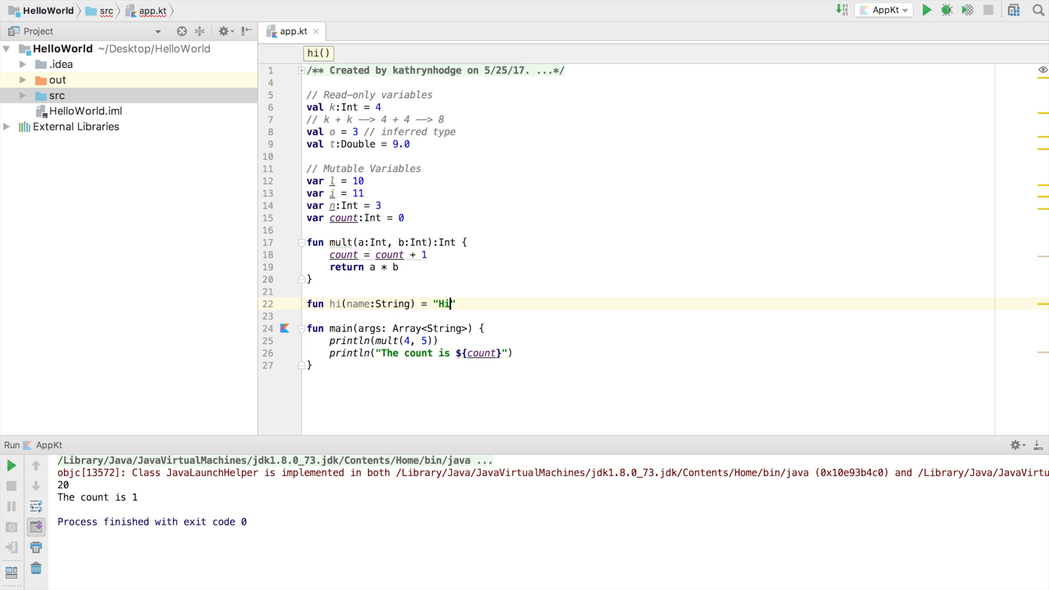
{"action": "type", "text": "$na"}
{"action": "type", "text": "me"}
{"action": "left_click", "coordinate": [431, 267]}
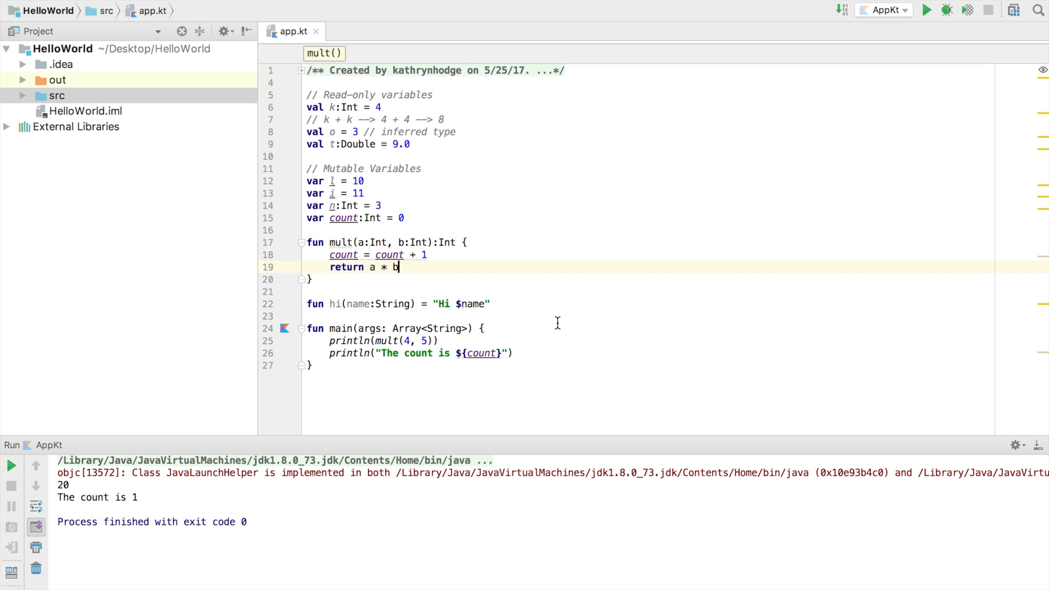
{"action": "left_click", "coordinate": [508, 308]}
{"action": "type", "text": "/"}
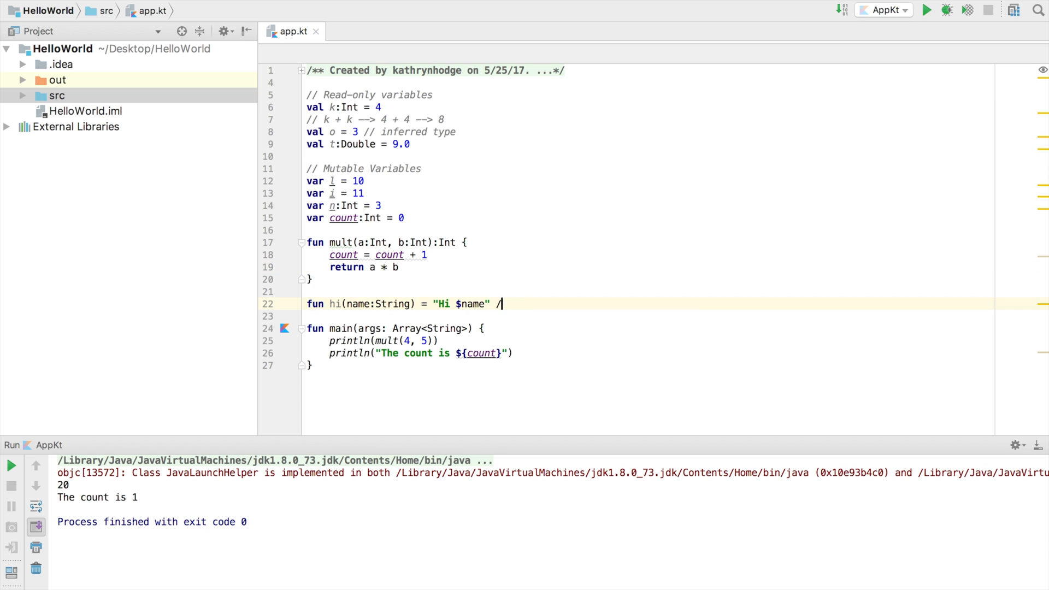
{"action": "type", "text": "/ inferred re"}
{"action": "type", "text": "turn type"}
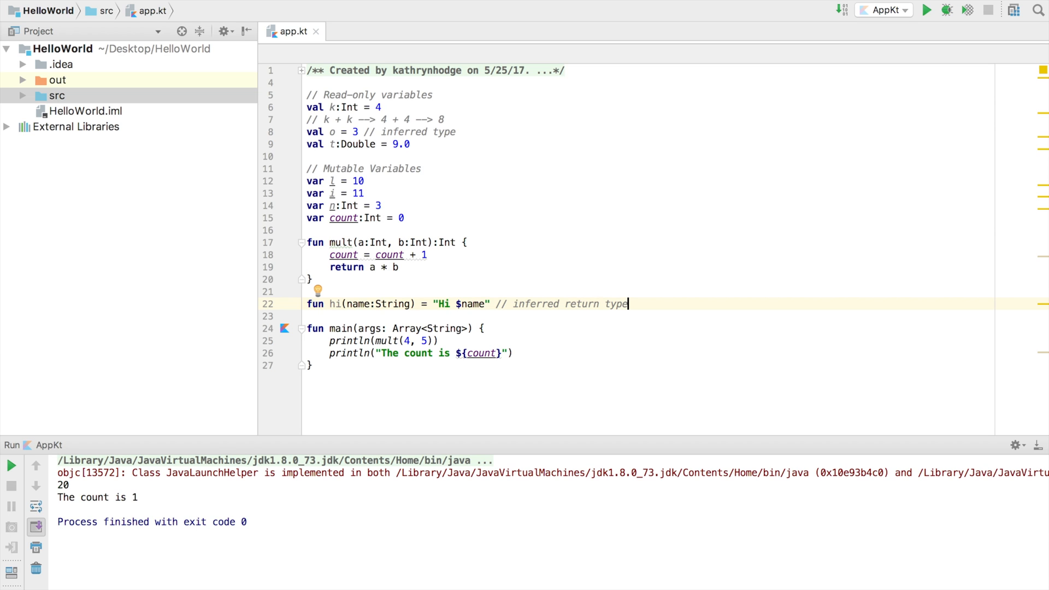
Add println(hi("Kathryn")) as main's last line and run to print "Hi Kathryn"
{"action": "left_click", "coordinate": [525, 353]}
{"action": "key", "text": "Return"}
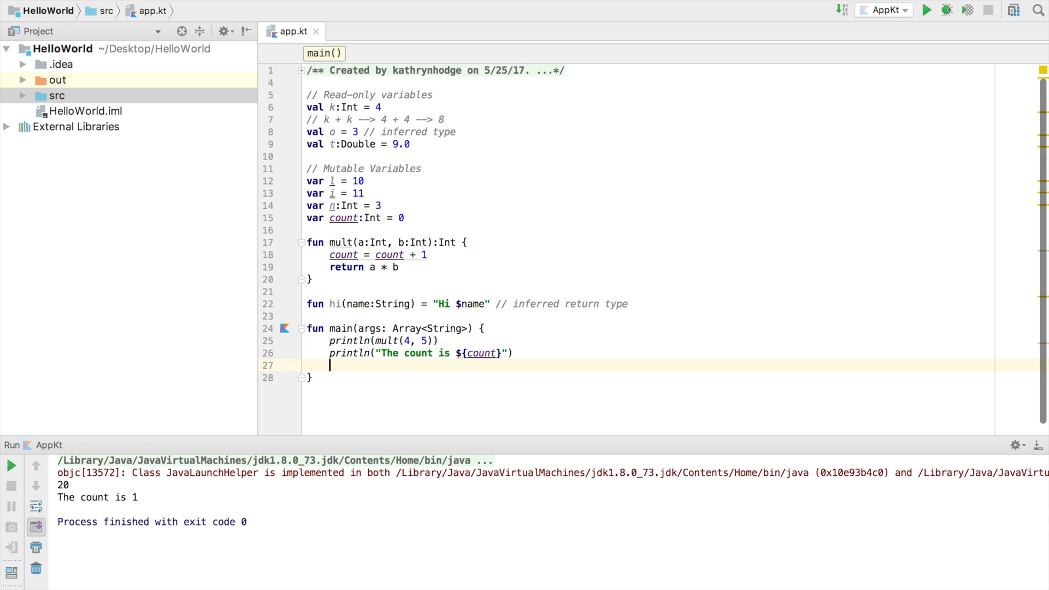
{"action": "type", "text": "println"}
{"action": "type", "text": "(hi"}
{"action": "type", "text": "(\""}
{"action": "type", "text": "Kathr"}
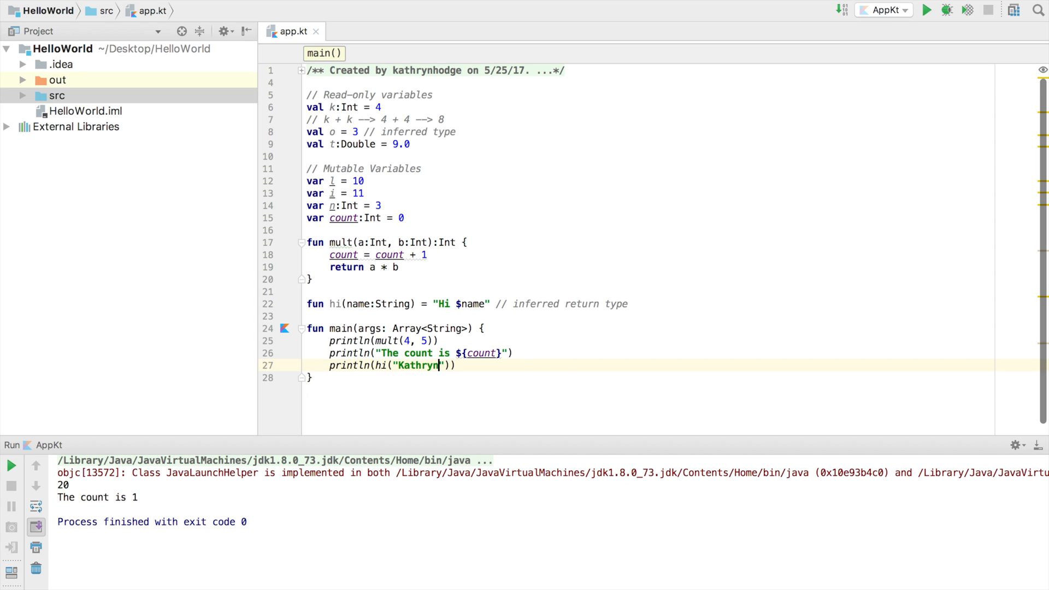
{"action": "type", "text": "yn"}
{"action": "left_click", "coordinate": [569, 376]}
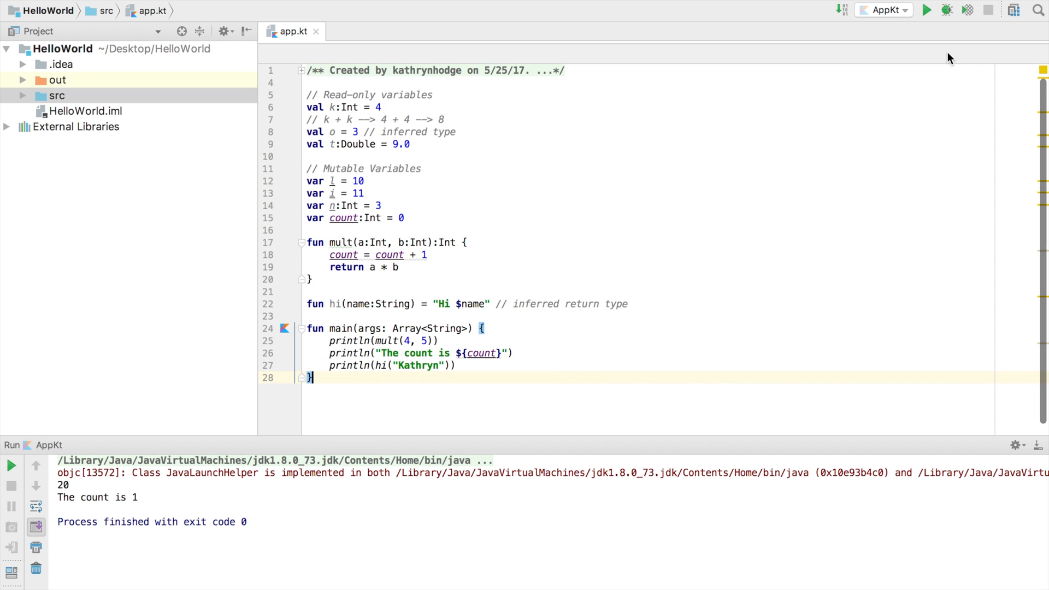
{"action": "left_click", "coordinate": [925, 10]}
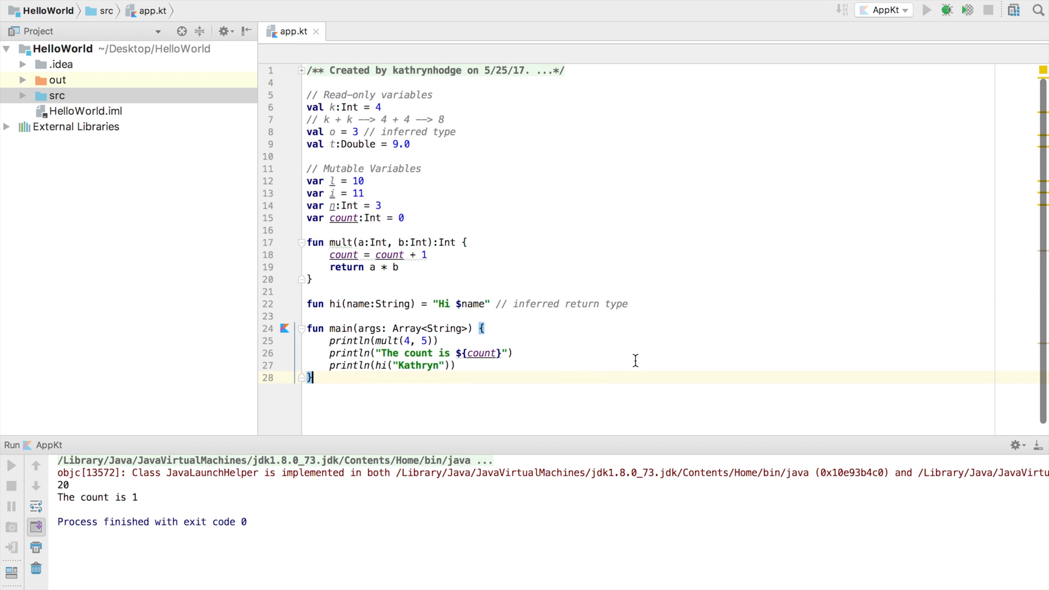